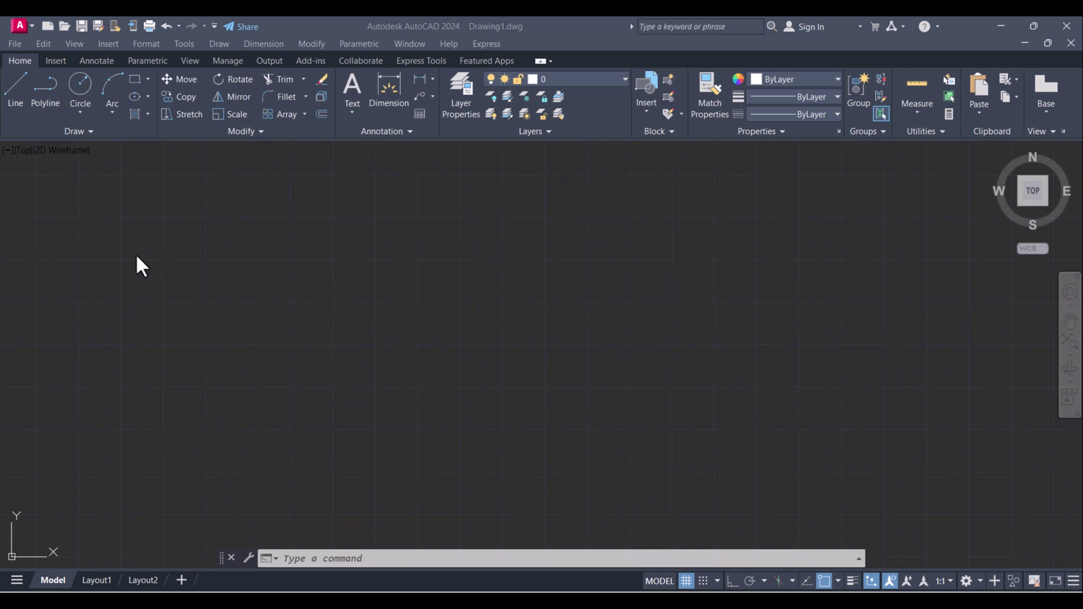
# Step: Open Drawing Units from the application menu's Drawing Utilities and close it unchanged
pyautogui.click(31, 26)
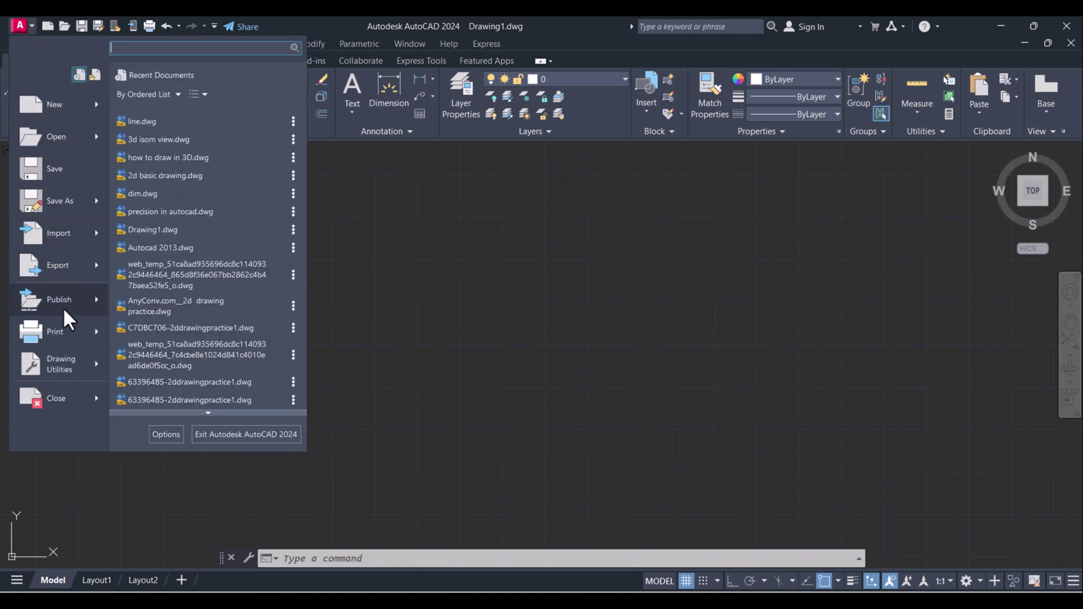
pyautogui.moveTo(58, 365)
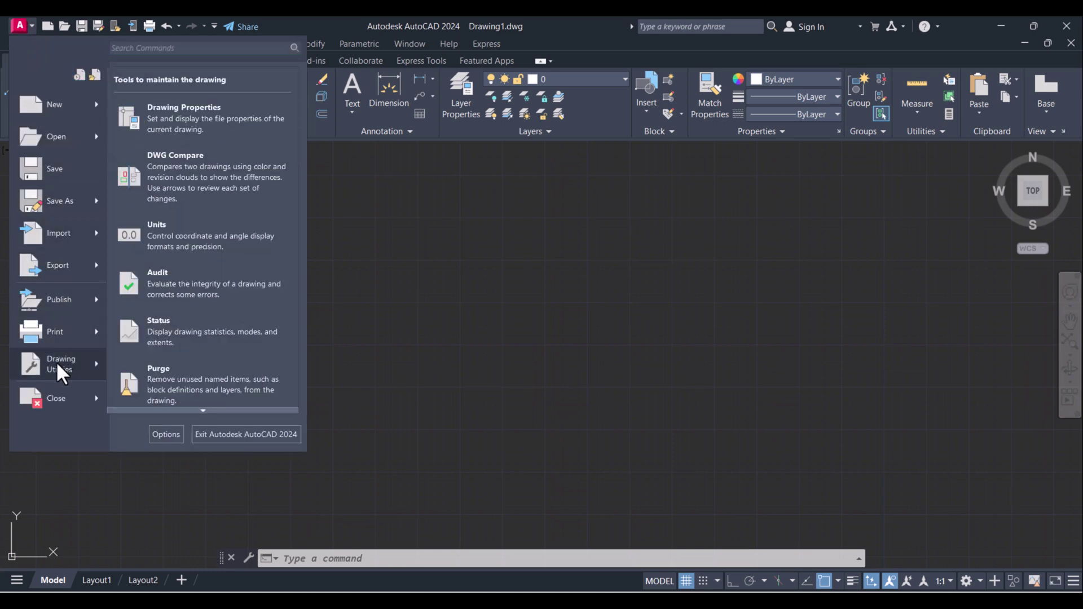
pyautogui.click(179, 236)
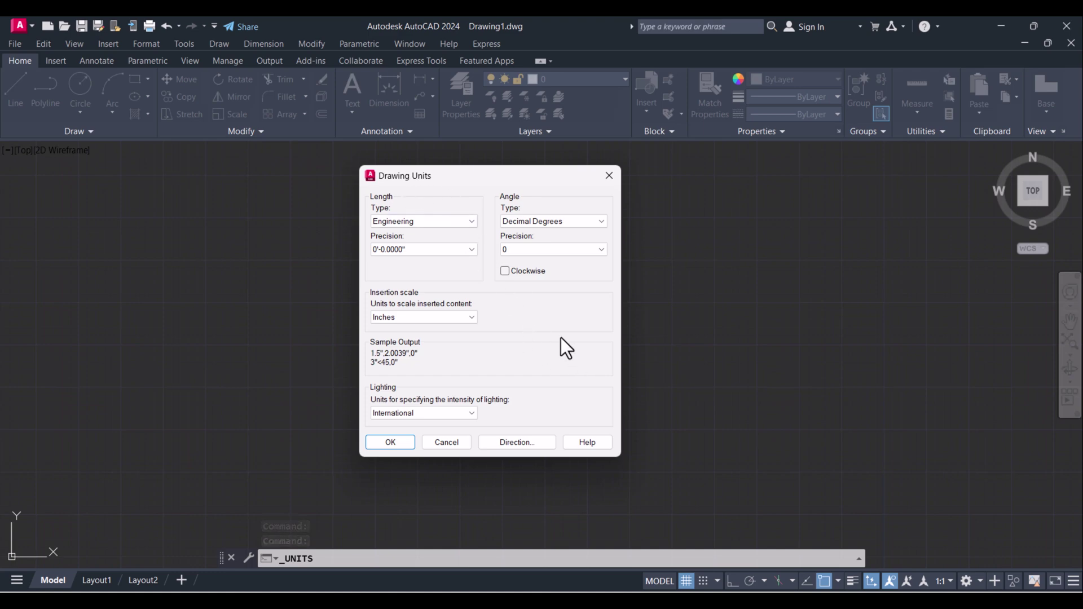
pyautogui.click(609, 176)
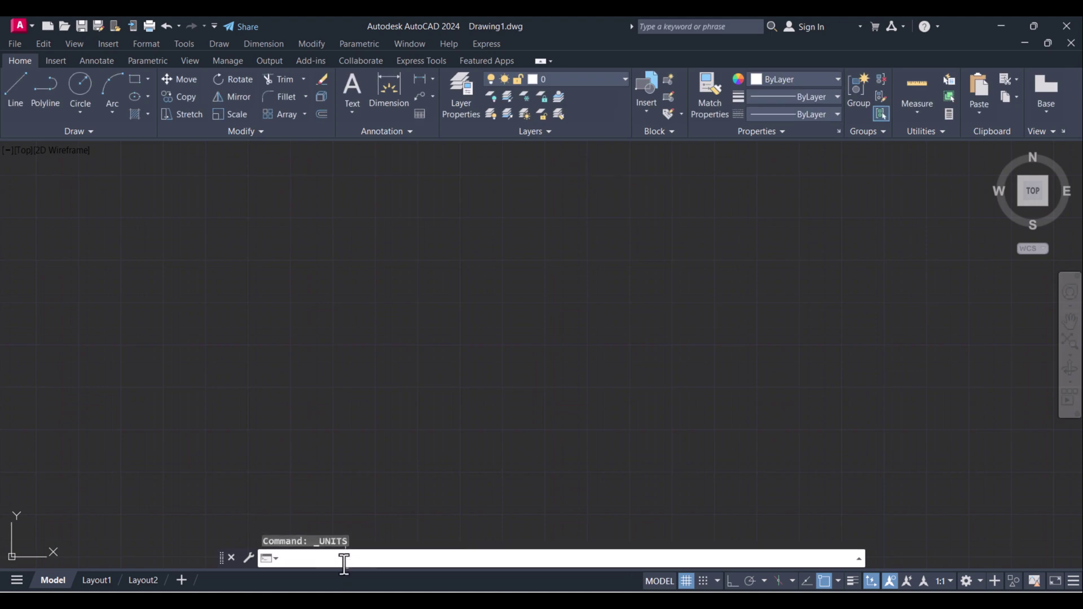
pyautogui.press('Return')
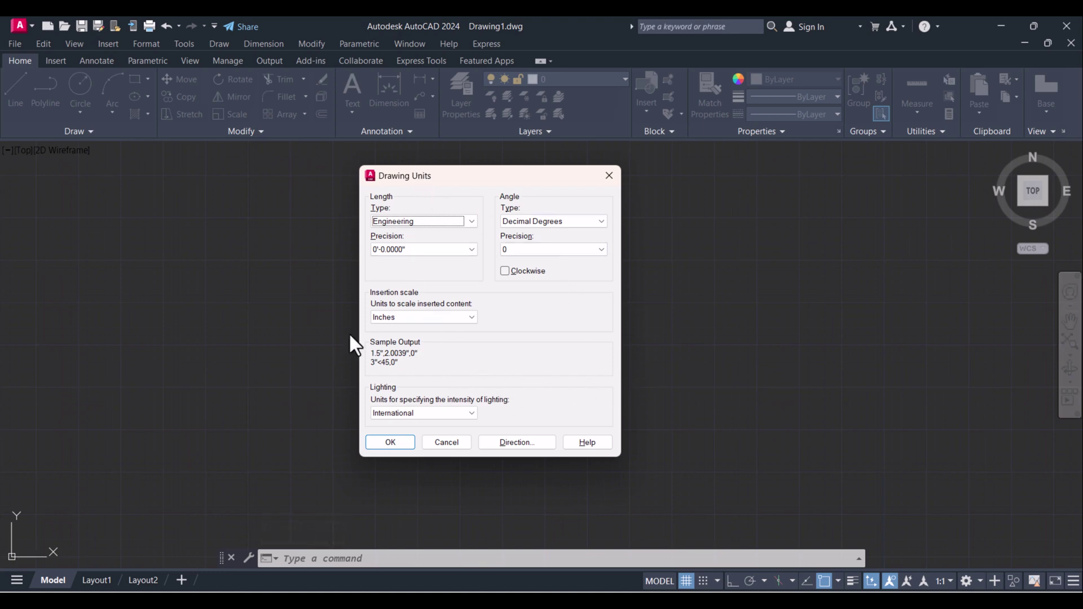
pyautogui.click(469, 317)
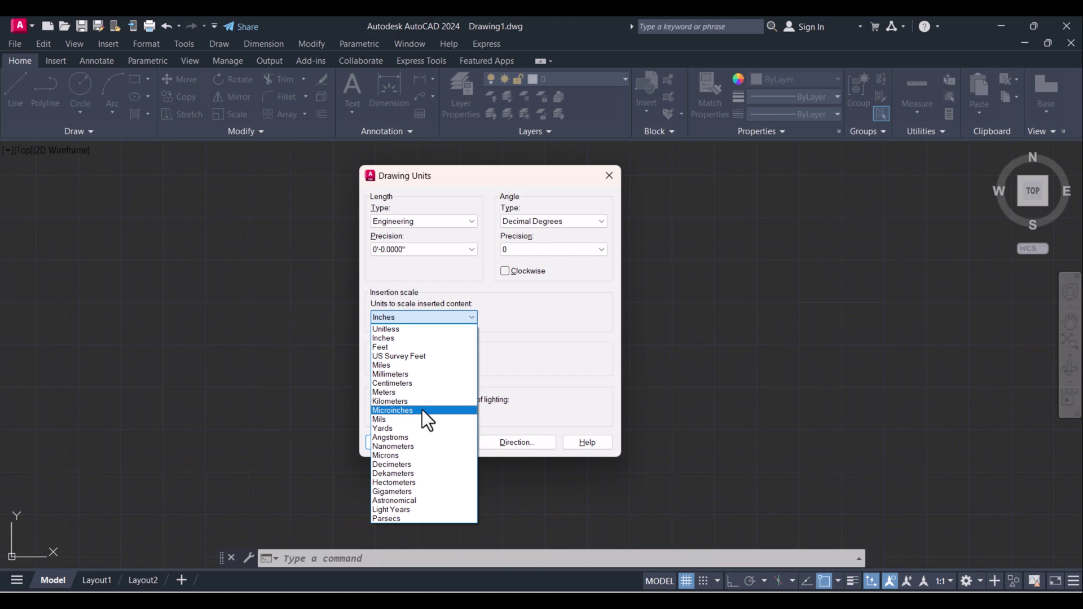
pyautogui.click(393, 337)
# Step: Accept the units, turn the grid off, and draw a 12-unit horizontal line with Ortho
pyautogui.click(388, 442)
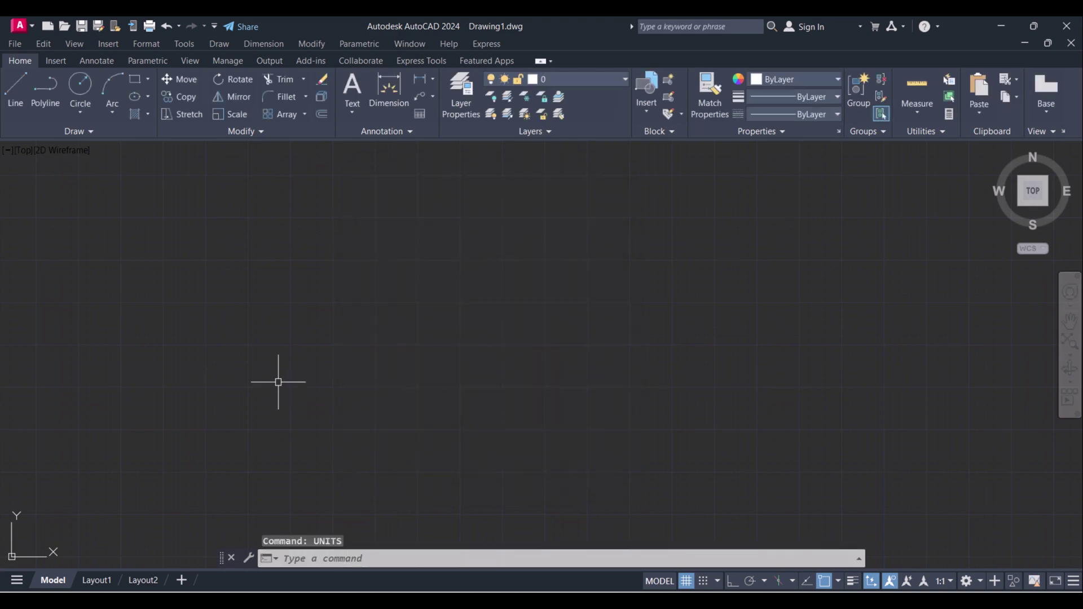
pyautogui.click(679, 576)
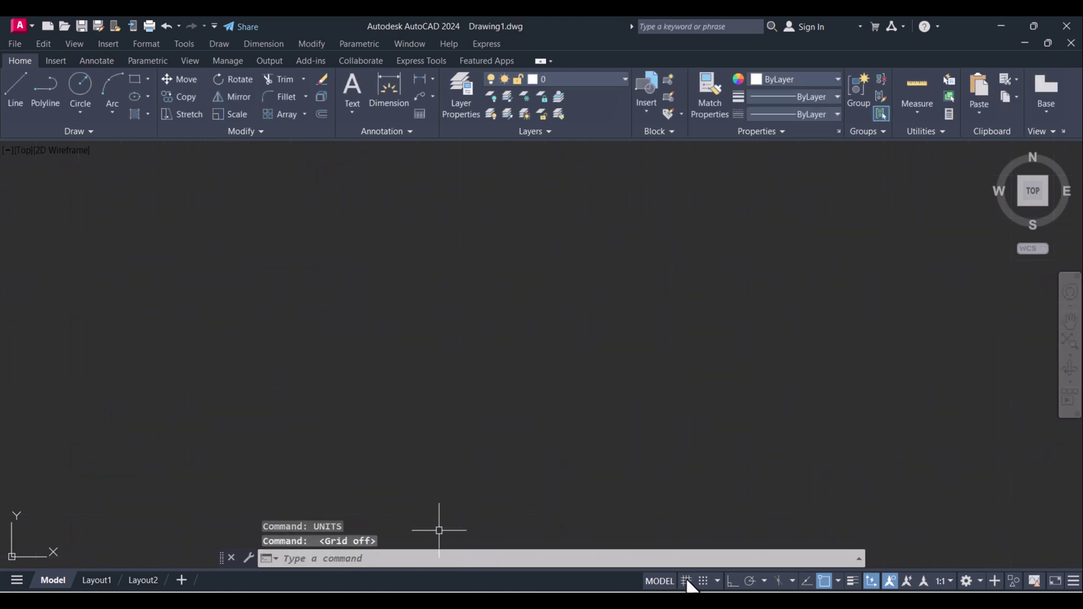
pyautogui.write('l')
pyautogui.press('Return')
pyautogui.click(304, 332)
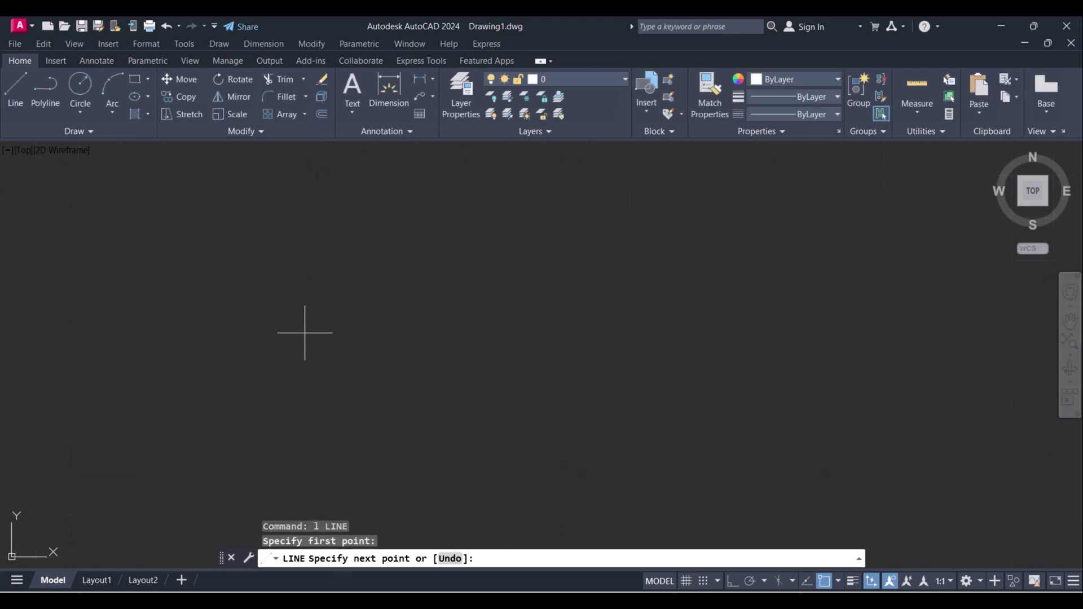
pyautogui.press('F8')
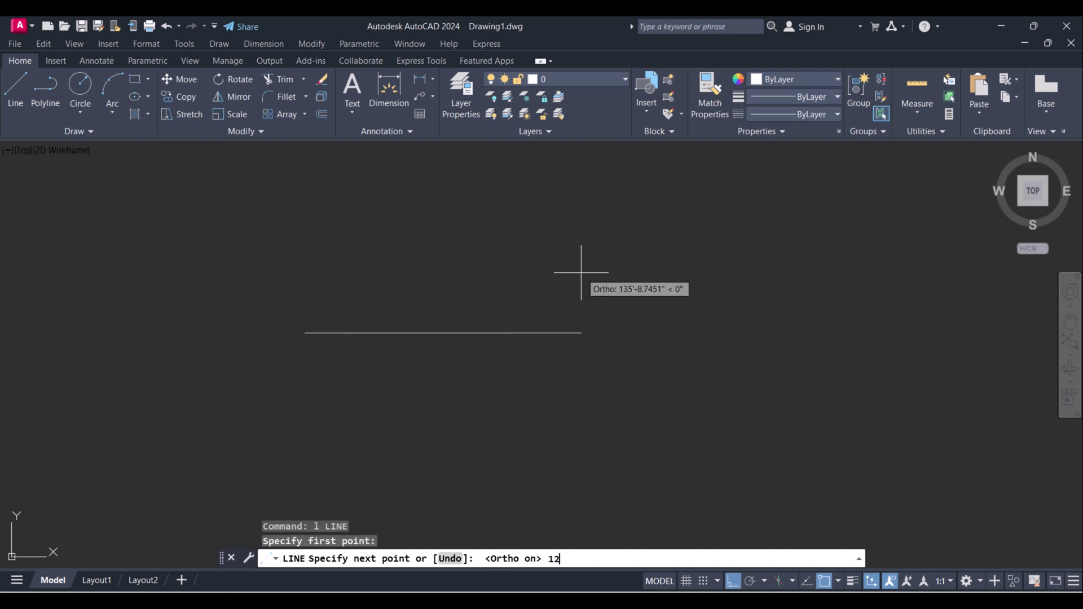
pyautogui.write('12')
pyautogui.press('Return')
pyautogui.press('Escape')
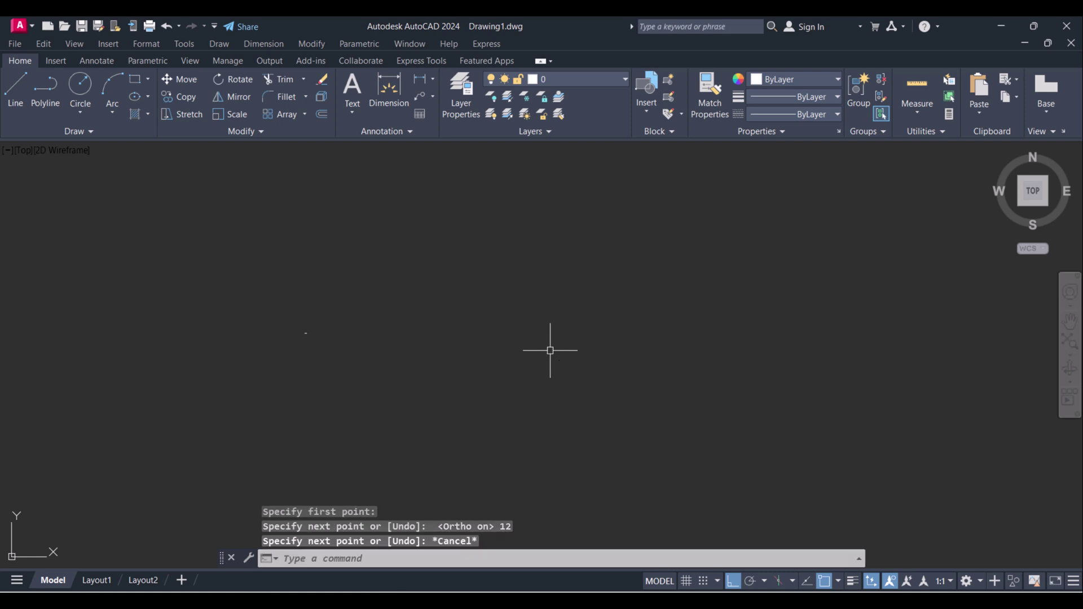
pyautogui.press('Escape')
pyautogui.press('Escape')
# Step: Zoom to the drawing extents and add a linear dimension reading 12 above the line
pyautogui.write('z')
pyautogui.press('Return')
pyautogui.write('e')
pyautogui.press('Return')
pyautogui.press('Escape')
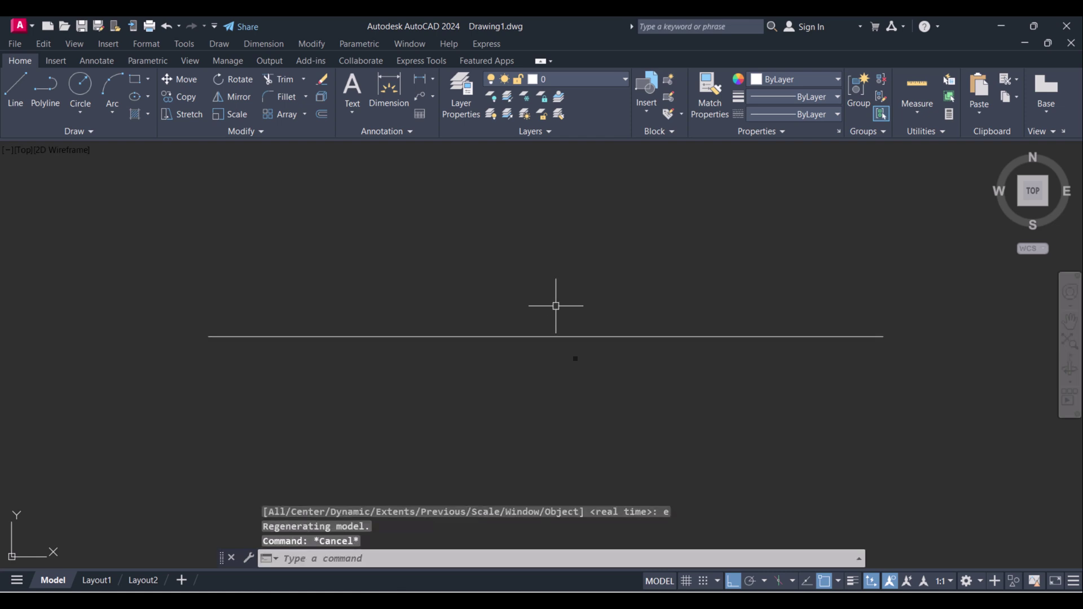
pyautogui.scroll(-2, 555, 306)
pyautogui.moveTo(585, 368); pyautogui.dragTo(527, 363, button='middle')
pyautogui.press('Escape')
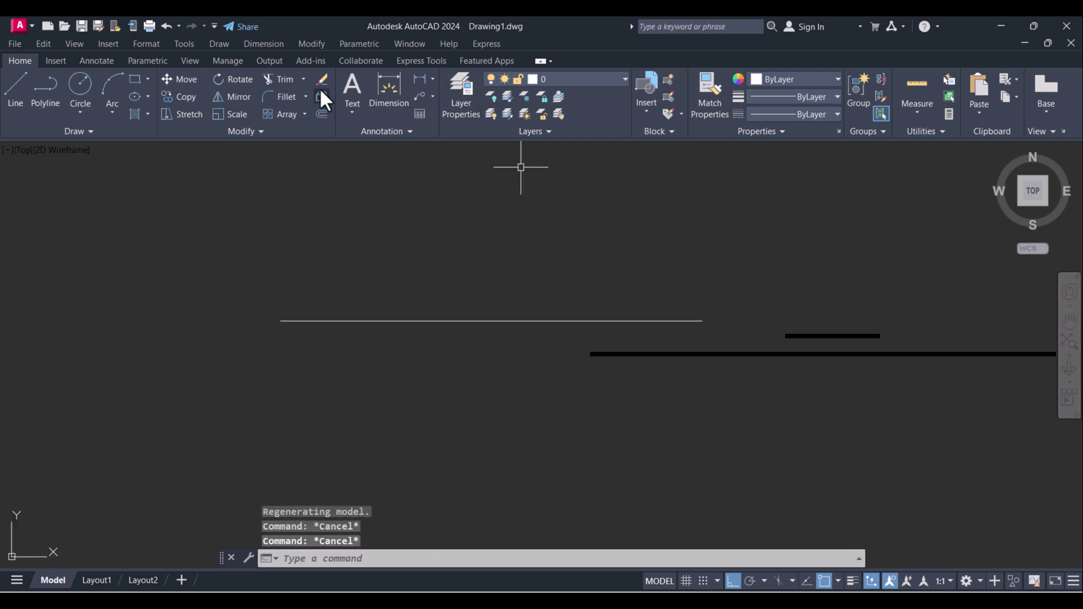
pyautogui.click(388, 84)
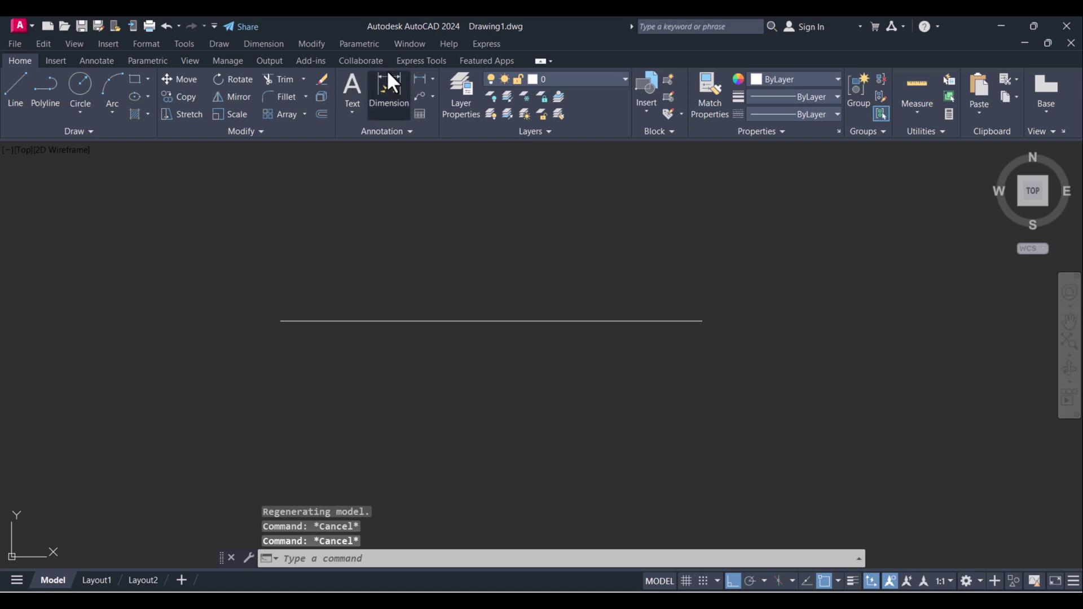
pyautogui.click(454, 321)
pyautogui.scroll(-3, 465, 341)
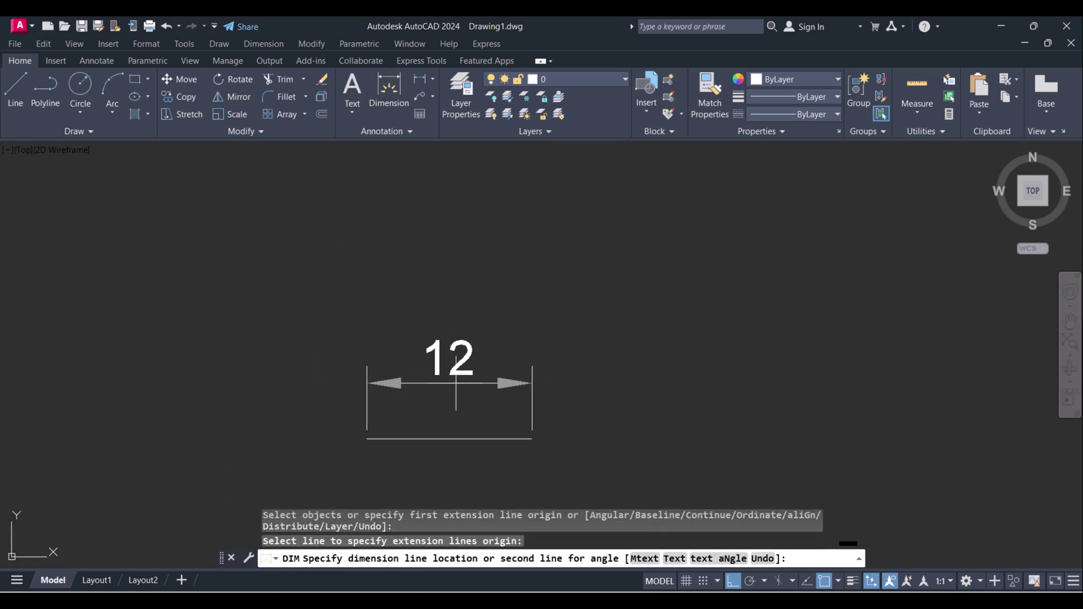
pyautogui.click(458, 354)
pyautogui.press('Escape')
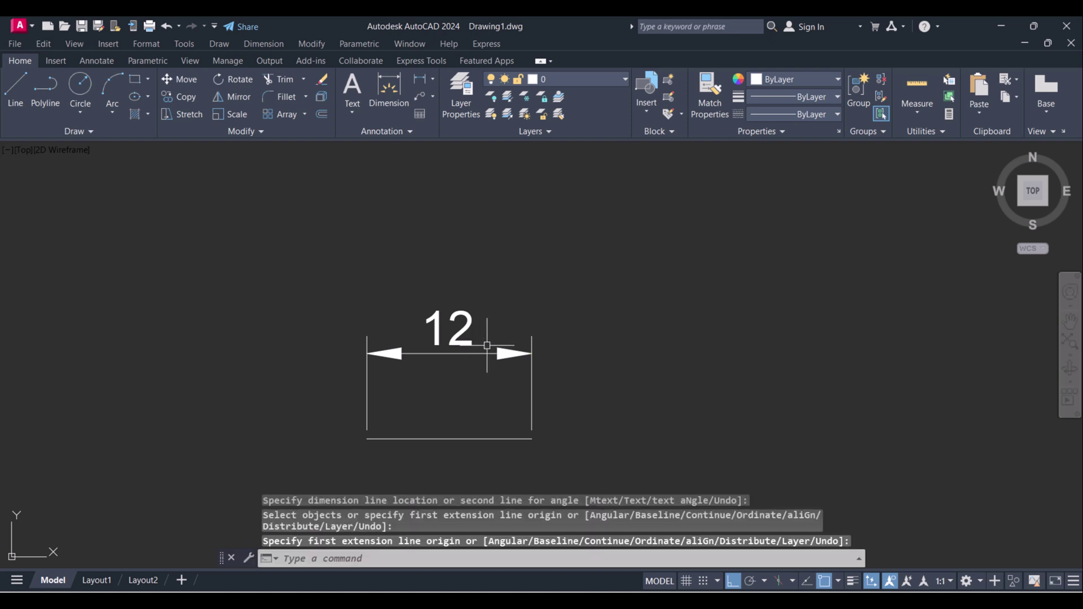
pyautogui.press('Escape')
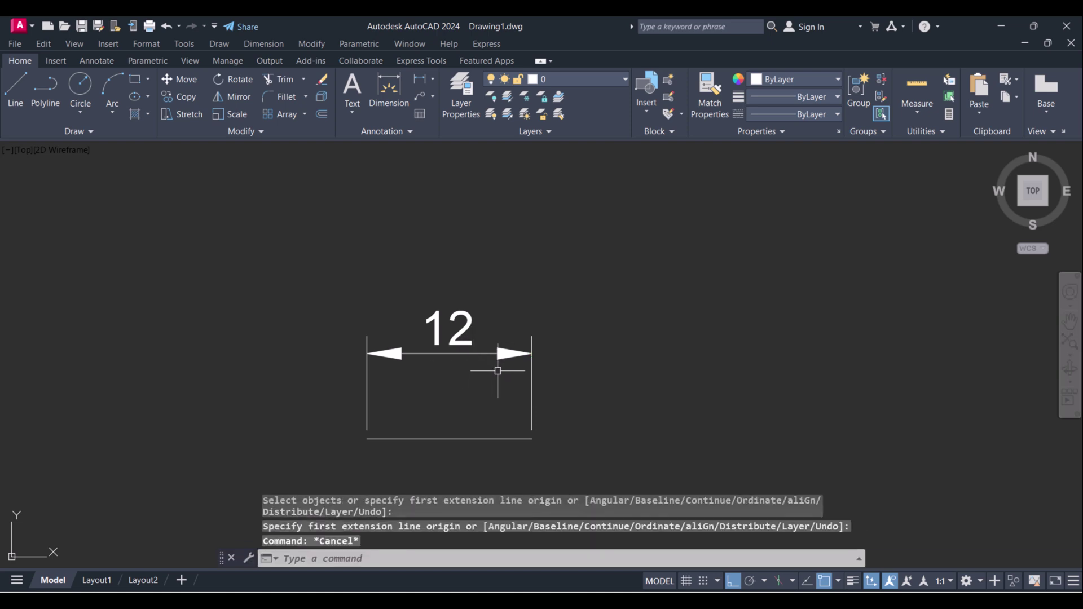
# Step: Change the ISO-25 dimension style's primary unit format to Engineering so the dimension reads 1'
pyautogui.write('d')
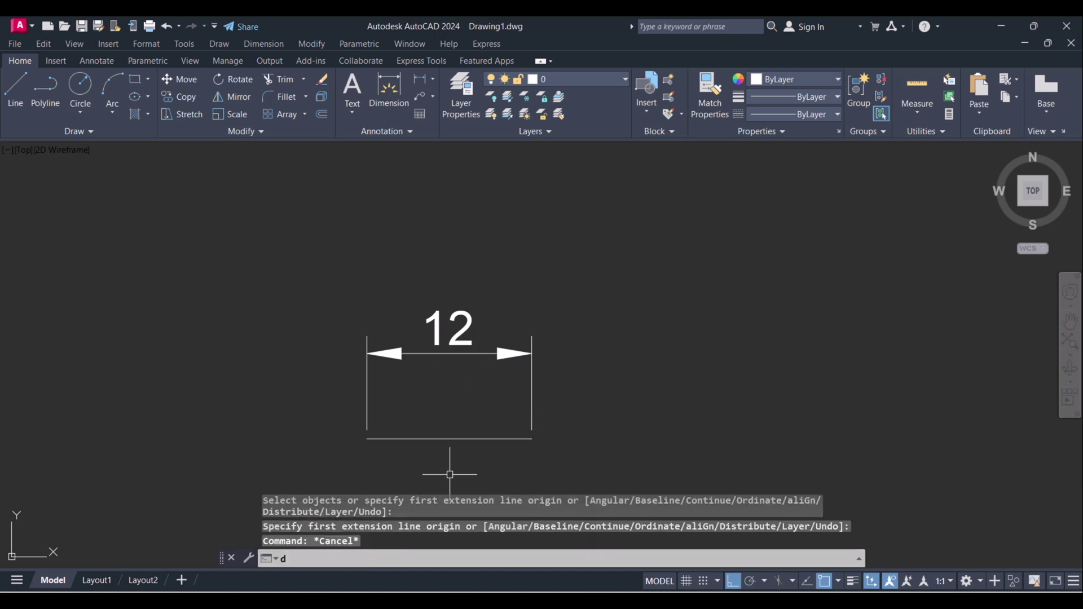
pyautogui.press('Return')
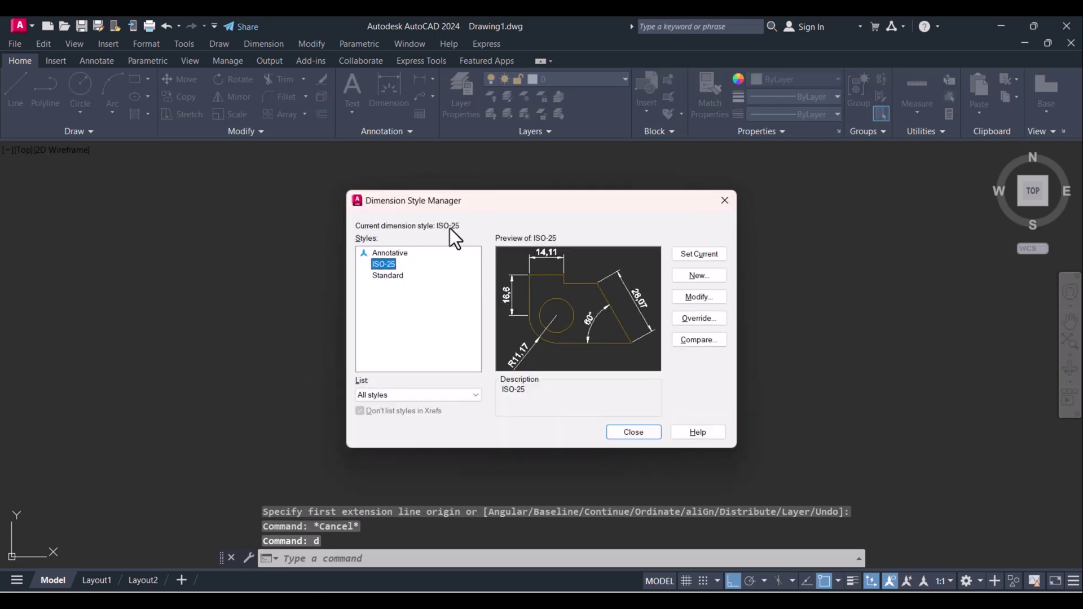
pyautogui.click(707, 298)
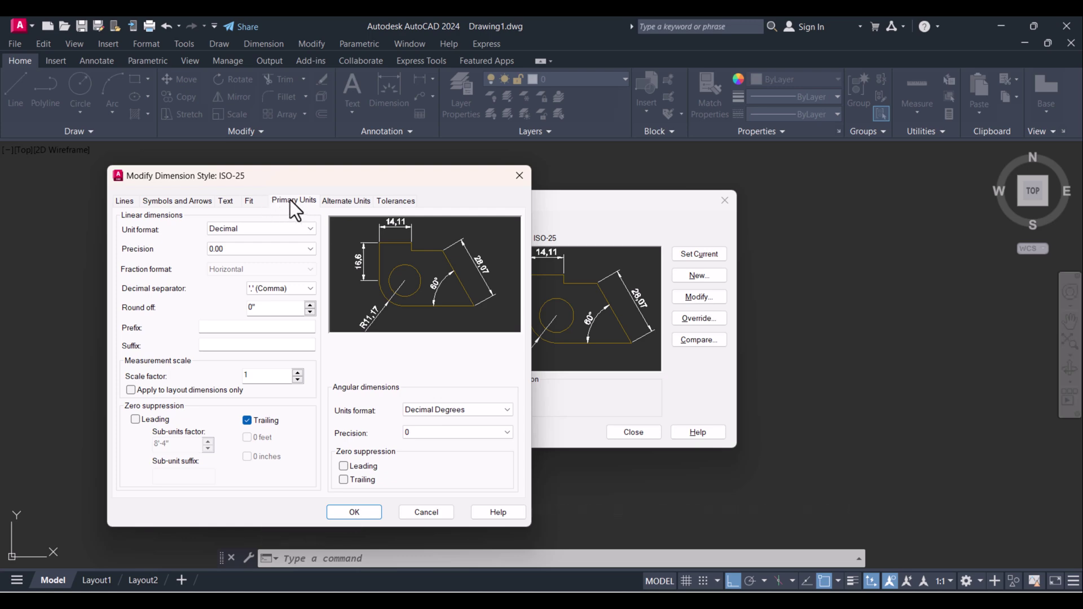
pyautogui.click(256, 229)
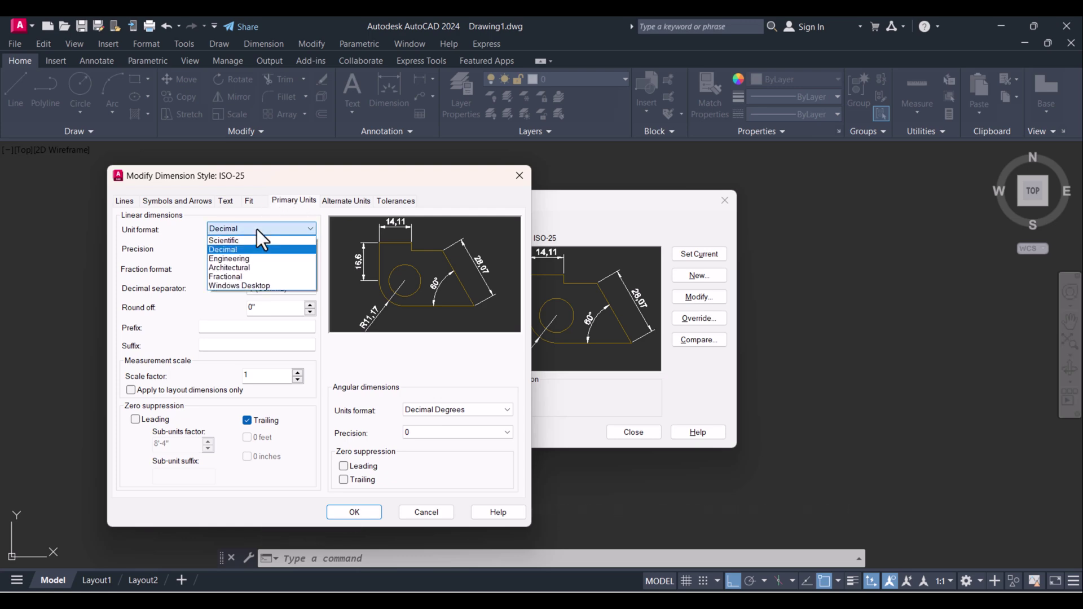
pyautogui.click(246, 259)
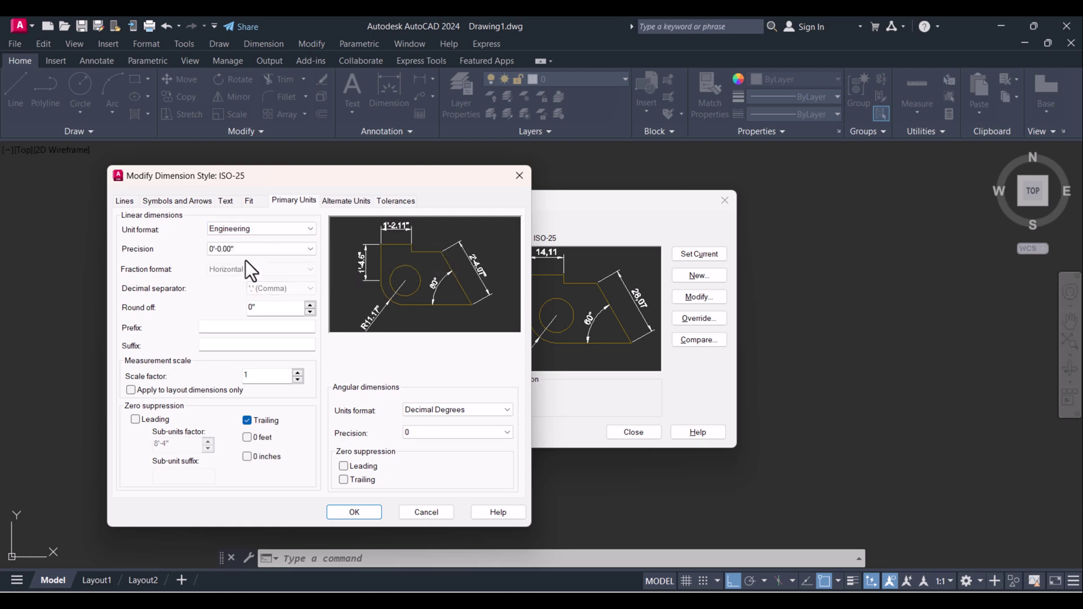
pyautogui.click(351, 513)
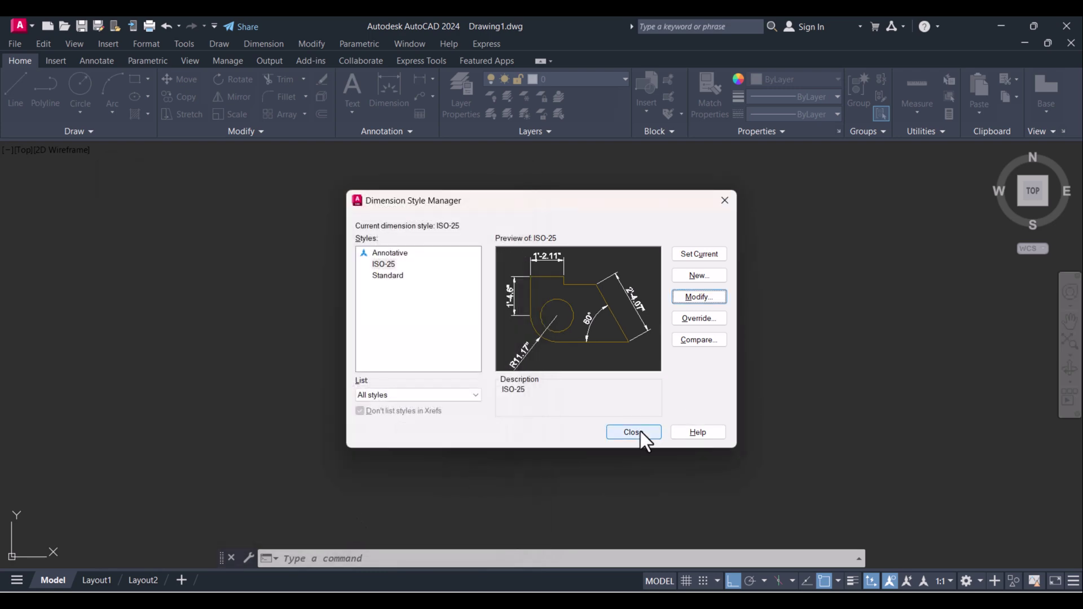
pyautogui.click(641, 432)
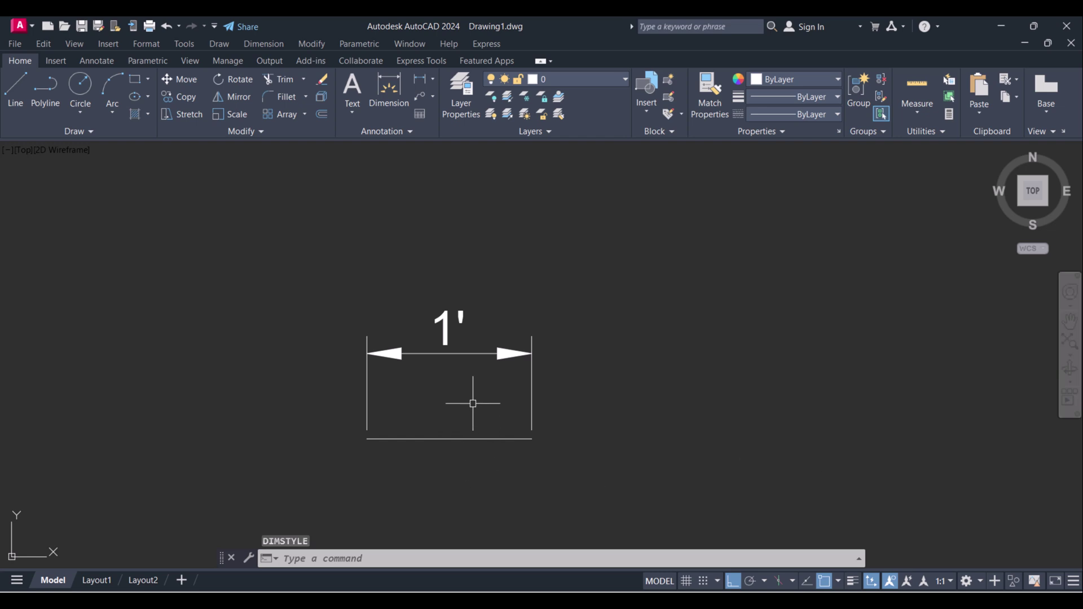
pyautogui.moveTo(473, 403); pyautogui.dragTo(430, 346, button='middle')
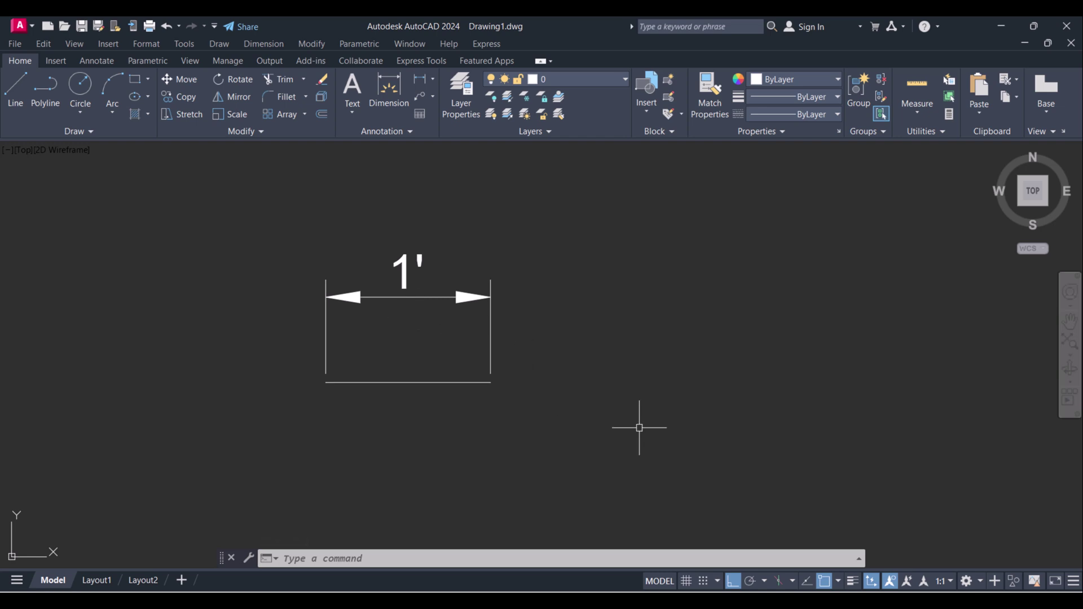
pyautogui.write('units')
pyautogui.press('Return')
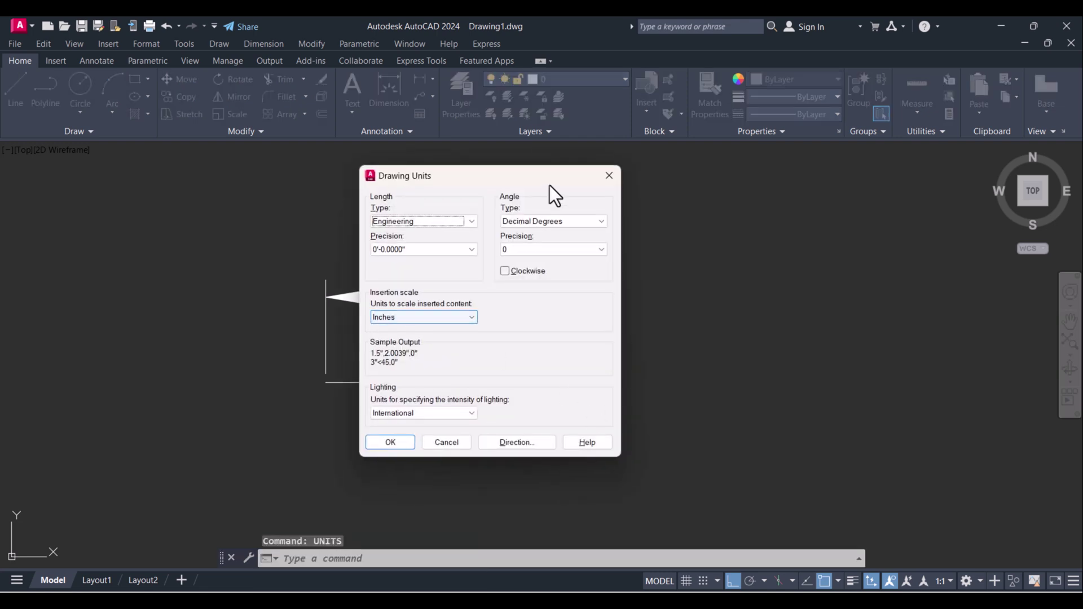
pyautogui.moveTo(549, 185); pyautogui.dragTo(751, 202)
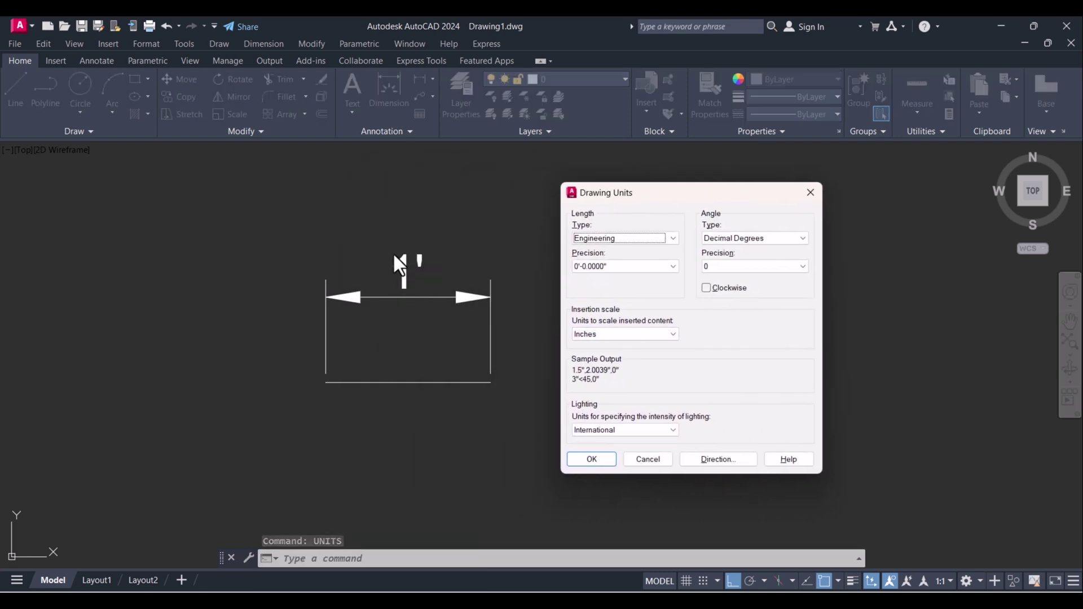
pyautogui.click(590, 461)
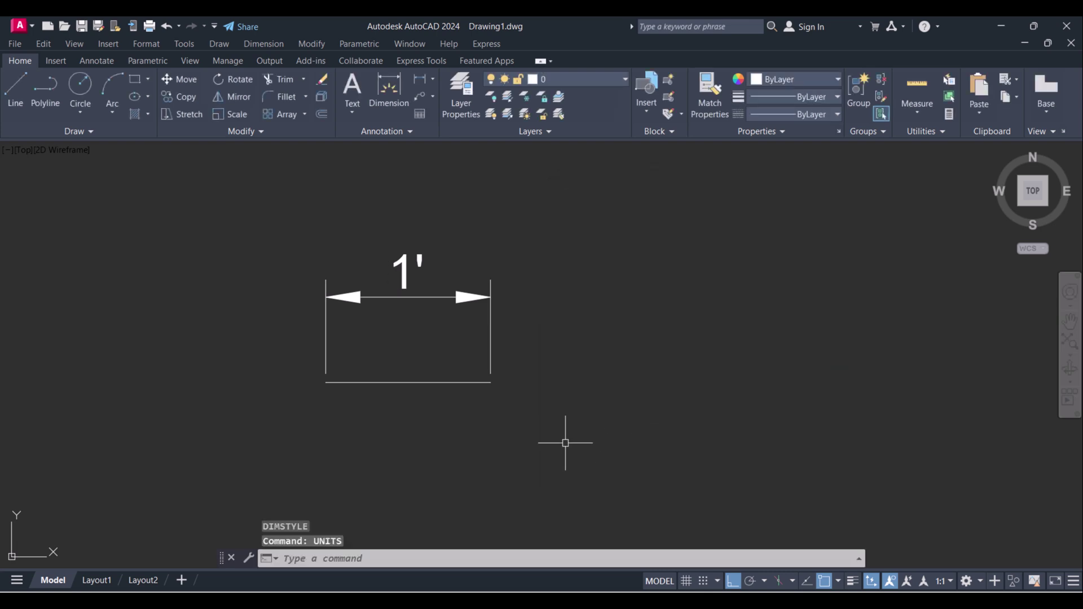
pyautogui.scroll(-1, 553, 412)
pyautogui.moveTo(666, 509); pyautogui.dragTo(604, 500, button='middle')
pyautogui.write('l')
# Step: Draw a second 18-unit horizontal line to the right of the first
pyautogui.press('Return')
pyautogui.click(577, 404)
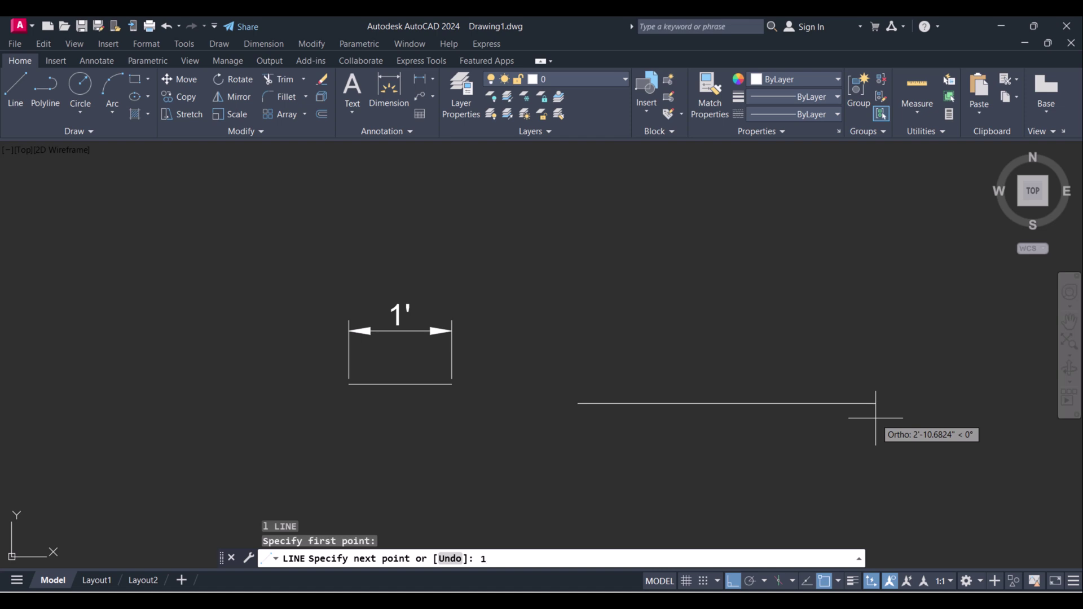
pyautogui.write('18')
pyautogui.press('Return')
pyautogui.press('Escape')
pyautogui.press('Escape')
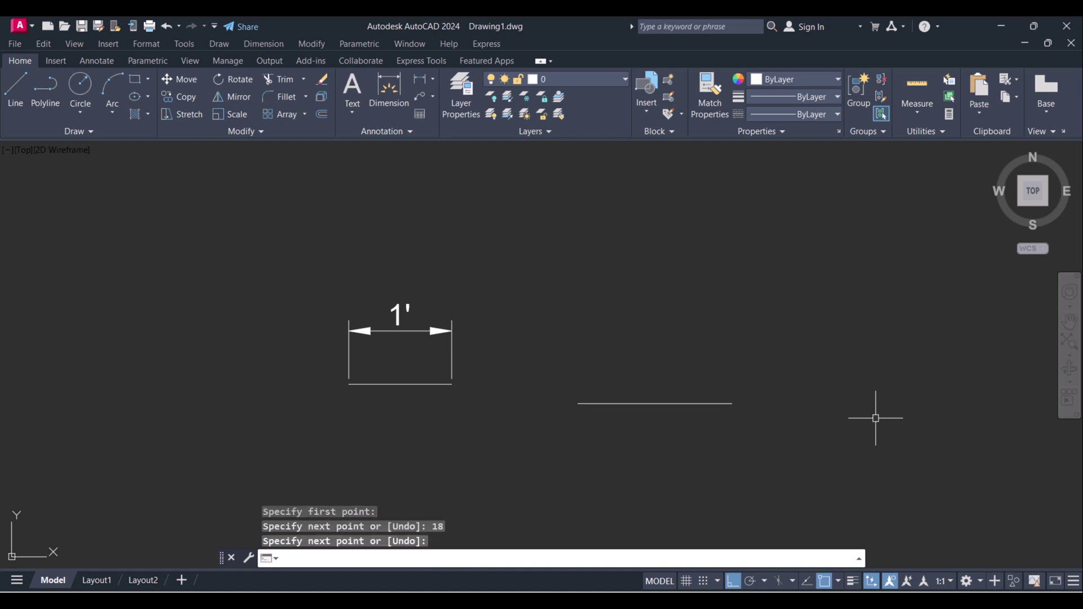
# Step: Dimension the 18-unit line, placing the 1'-6" dimension above it beside the 1' one
pyautogui.click(382, 81)
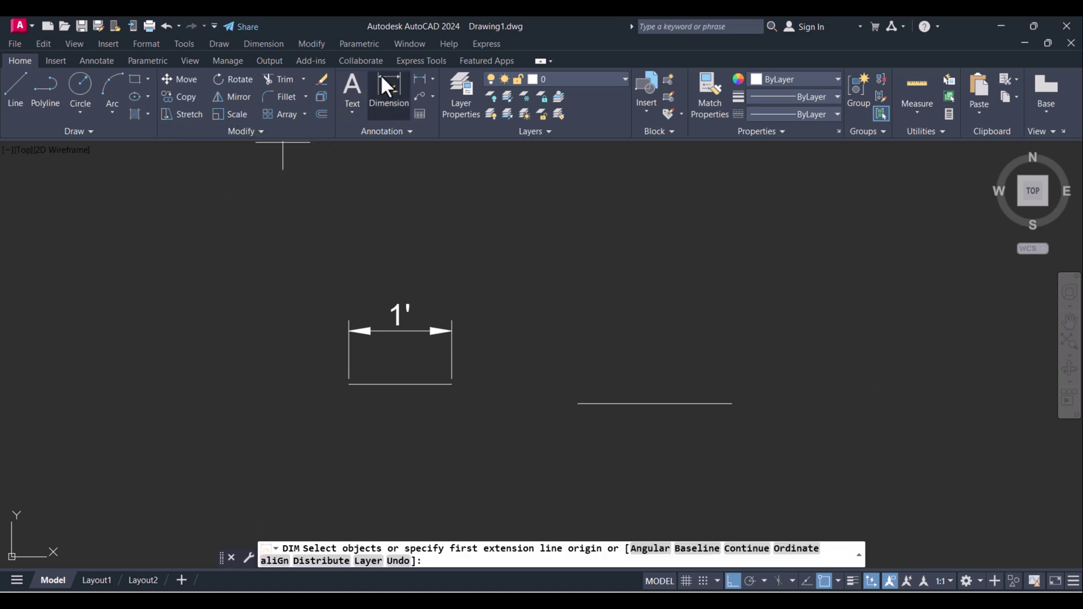
pyautogui.click(655, 403)
pyautogui.press('Escape')
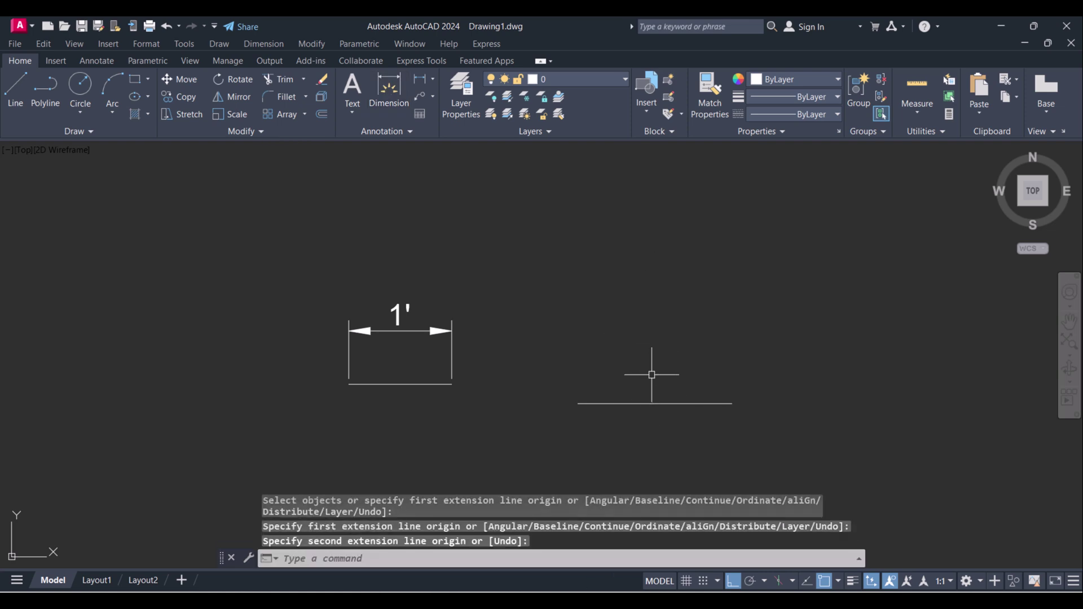
pyautogui.click(389, 90)
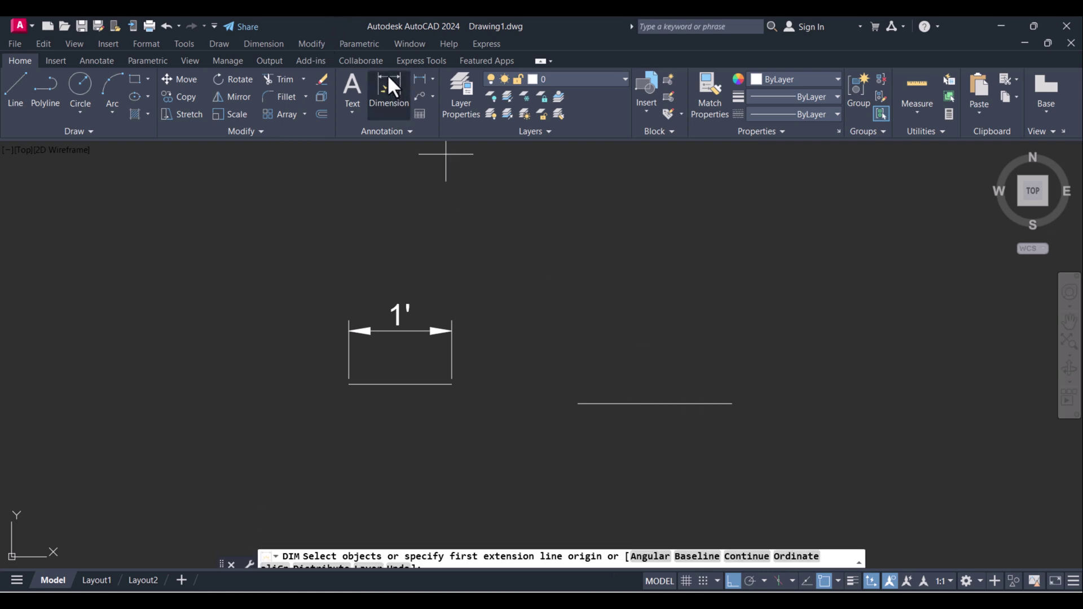
pyautogui.click(626, 402)
pyautogui.click(644, 348)
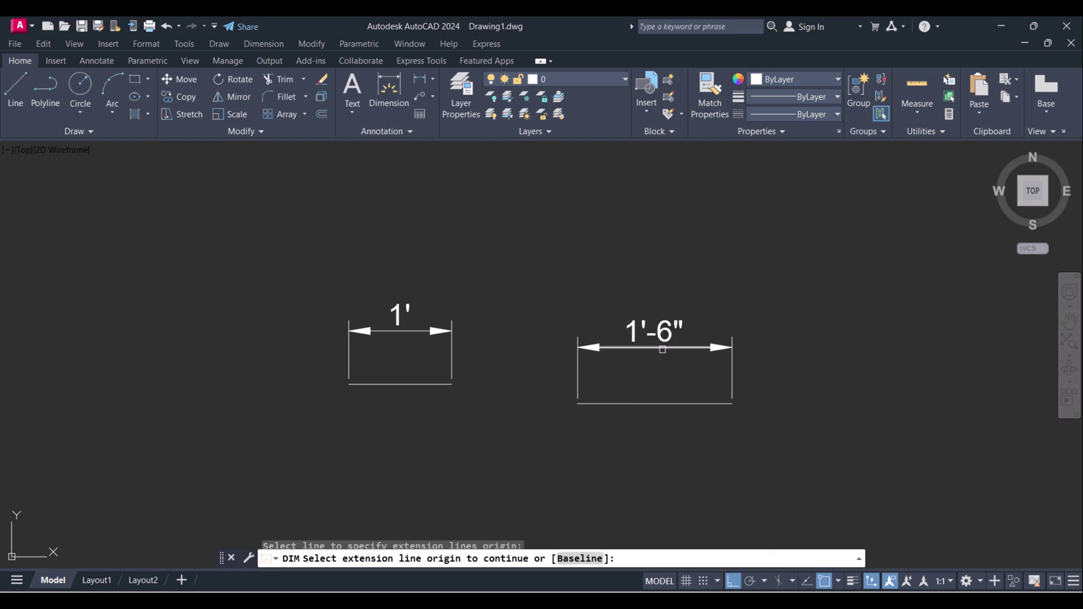
pyautogui.moveTo(667, 361); pyautogui.dragTo(658, 280, button='middle')
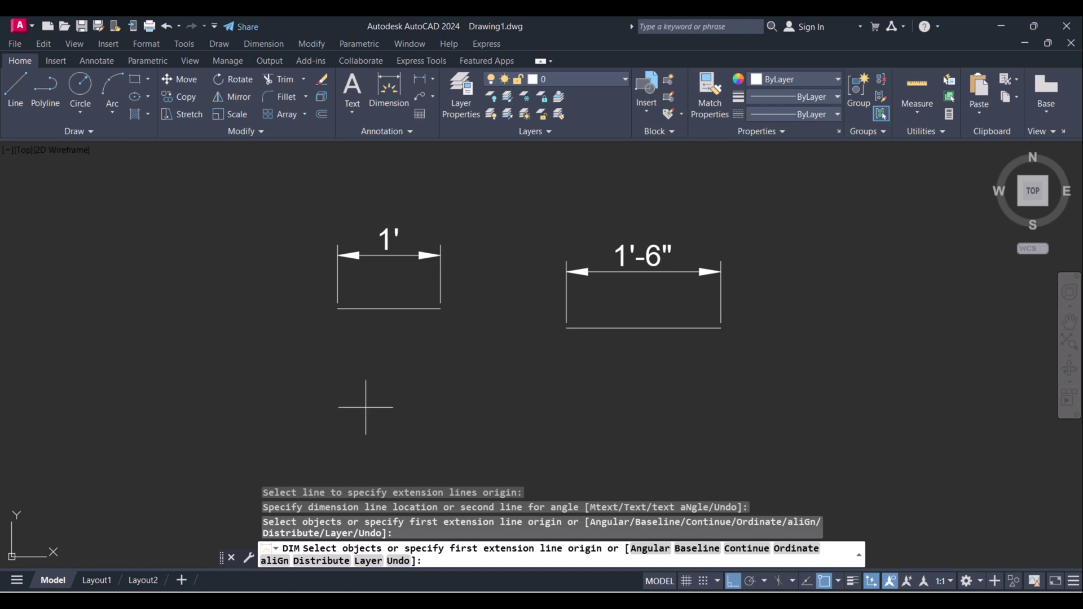
pyautogui.moveTo(639, 410)
pyautogui.mouseDown(button='middle')
pyautogui.moveTo(600, 404)
pyautogui.moveTo(583, 382)
pyautogui.mouseUp(button='middle')
pyautogui.click(402, 294)
pyautogui.press('Escape')
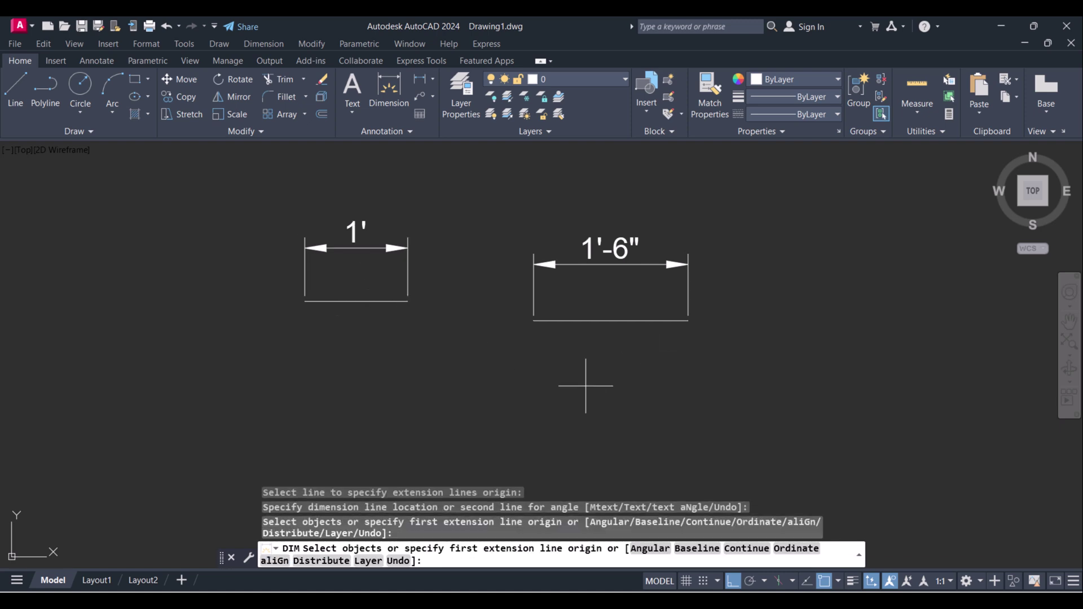
# Step: Erase both lines and their dimensions with a crossing window
pyautogui.press('Escape')
pyautogui.write('e')
pyautogui.press('Return')
pyautogui.click(771, 362)
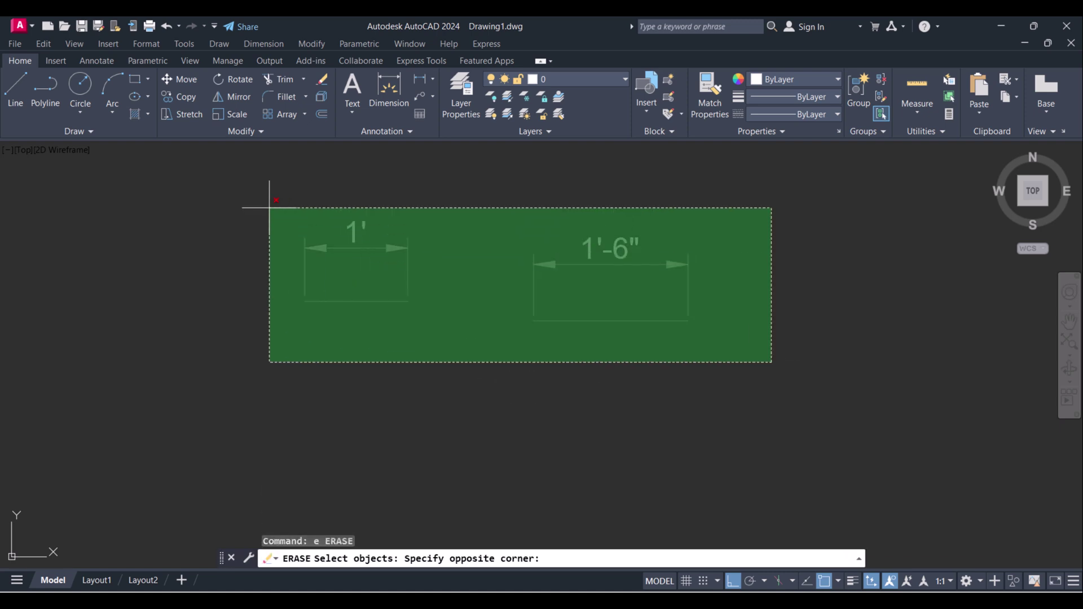
pyautogui.click(269, 208)
pyautogui.press('Return')
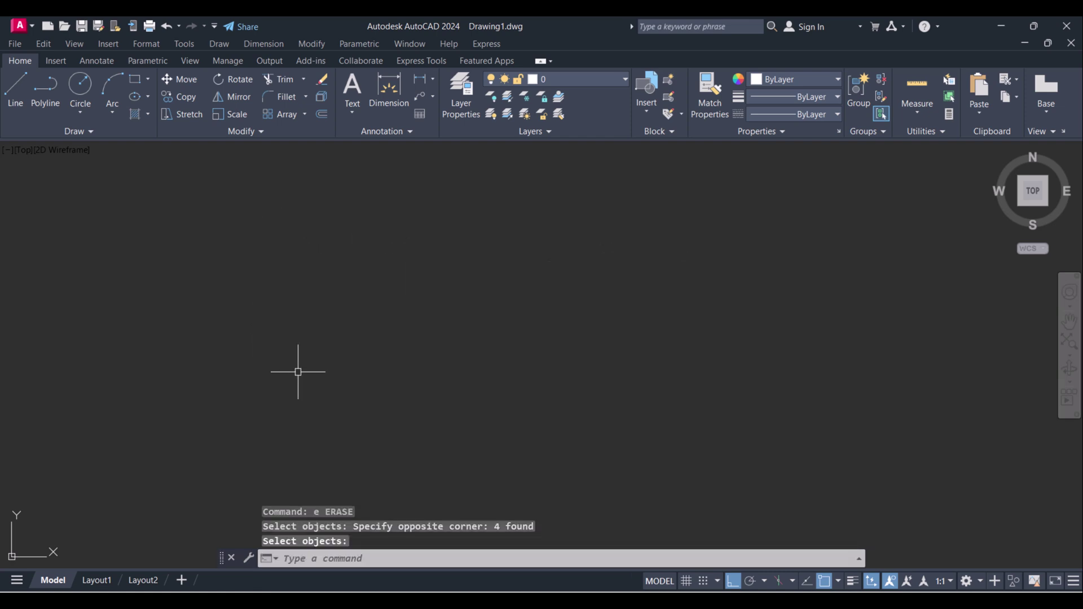
# Step: Set the drawing units' insertion scale to Meters and confirm the warning
pyautogui.write('units')
pyautogui.press('Return')
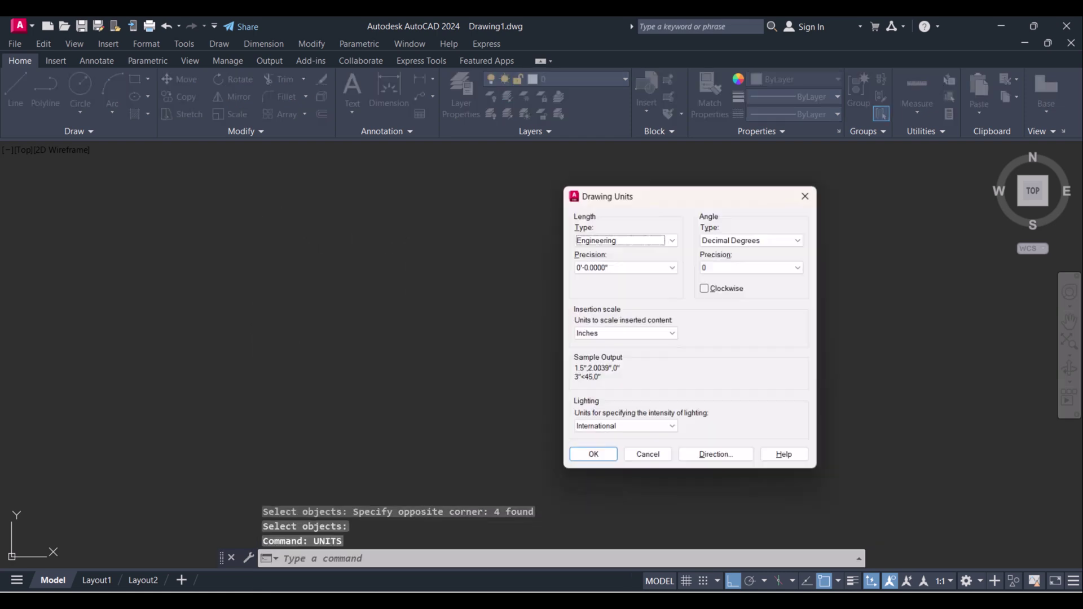
pyautogui.click(634, 335)
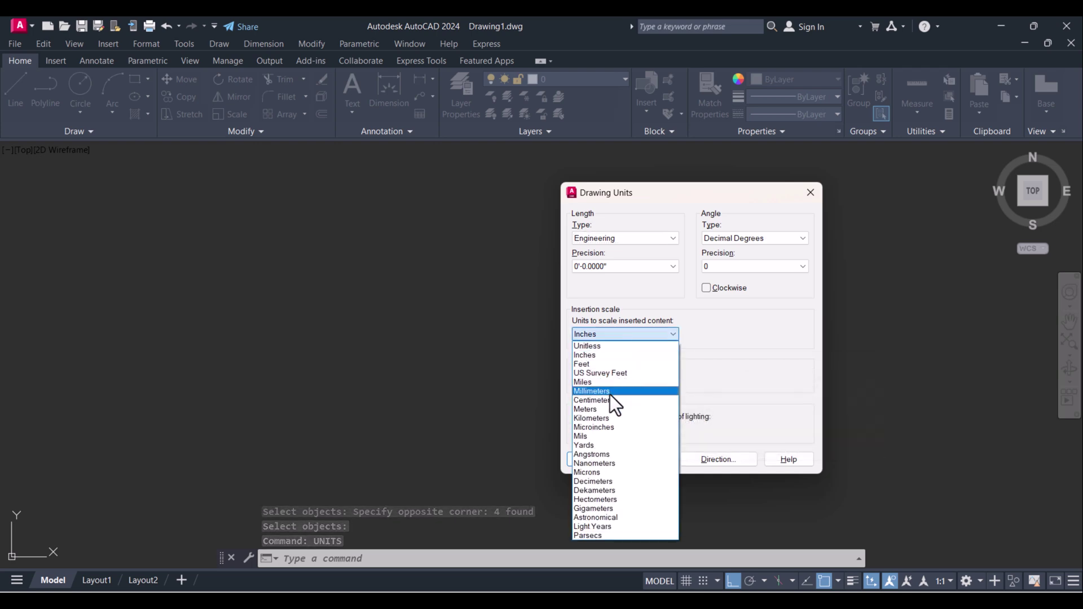
pyautogui.click(594, 407)
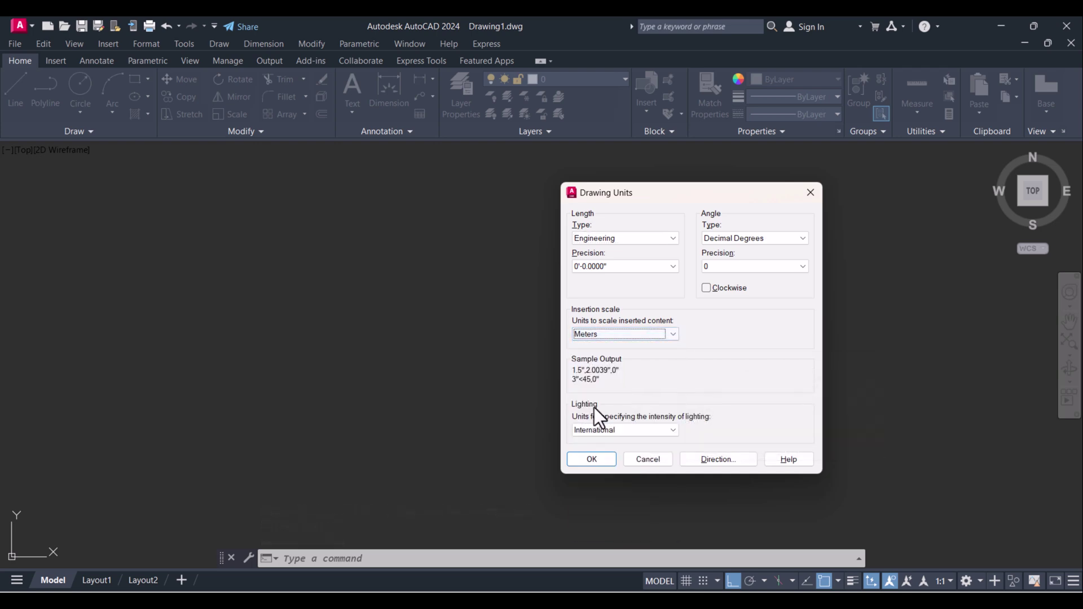
pyautogui.click(586, 461)
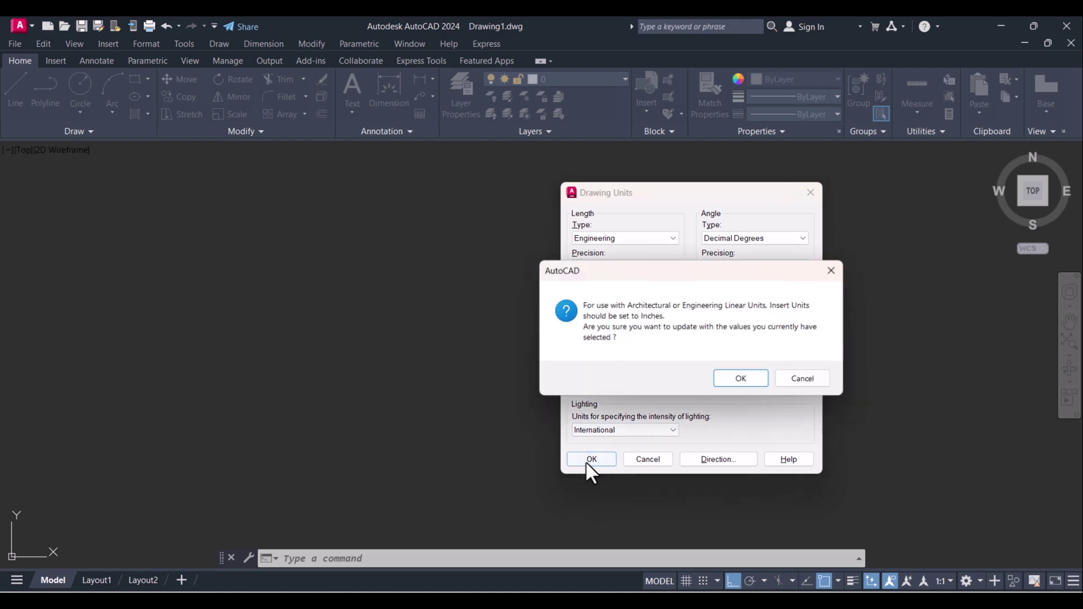
pyautogui.click(737, 380)
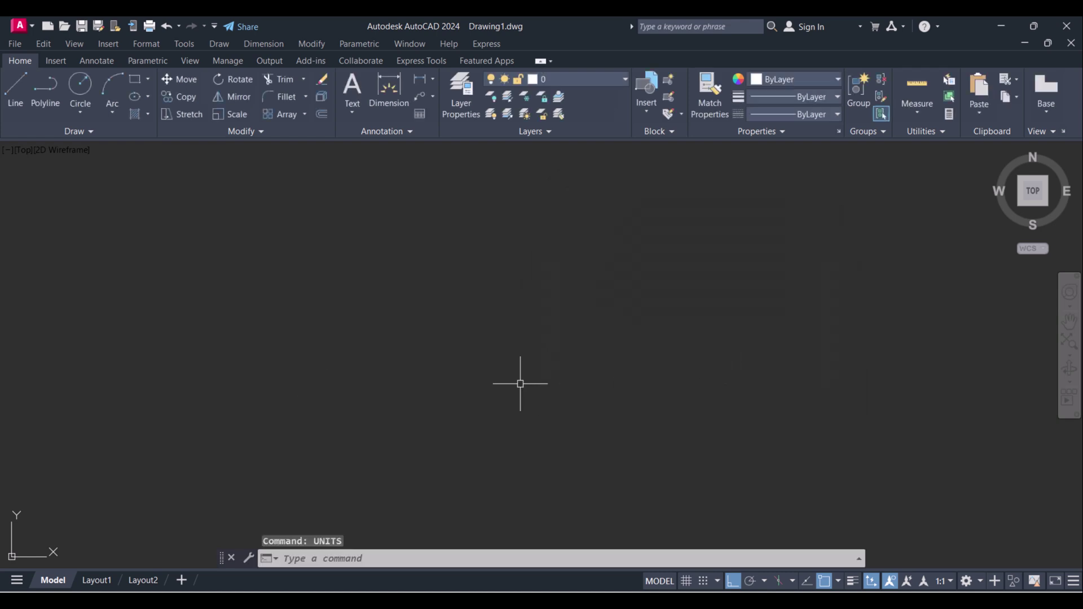
# Step: Set the drawing's length unit type to Decimal in the UNITS dialog
pyautogui.click(385, 557)
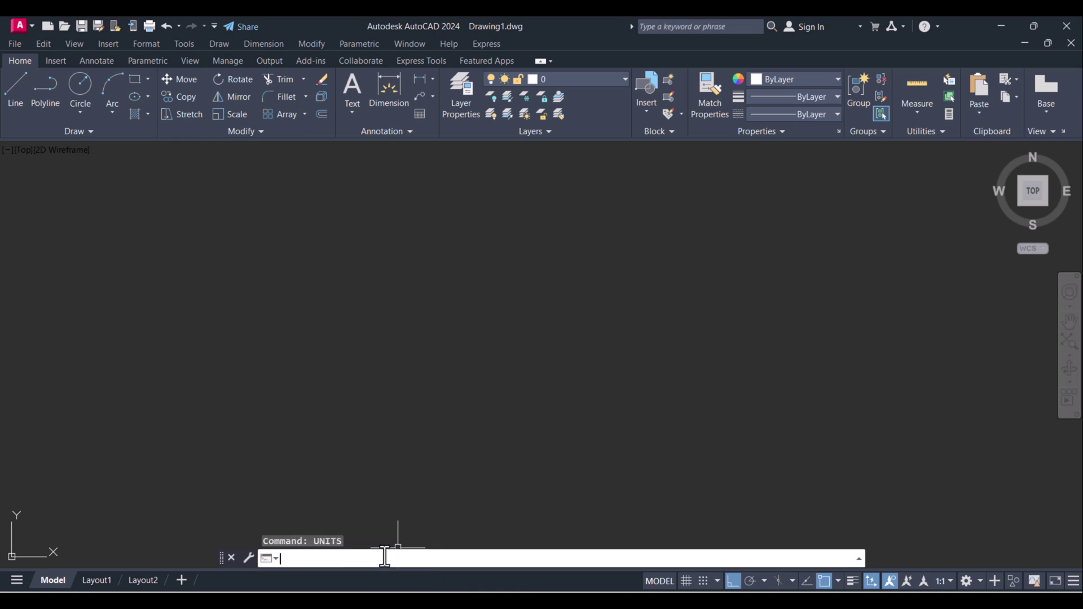
pyautogui.write('inits')
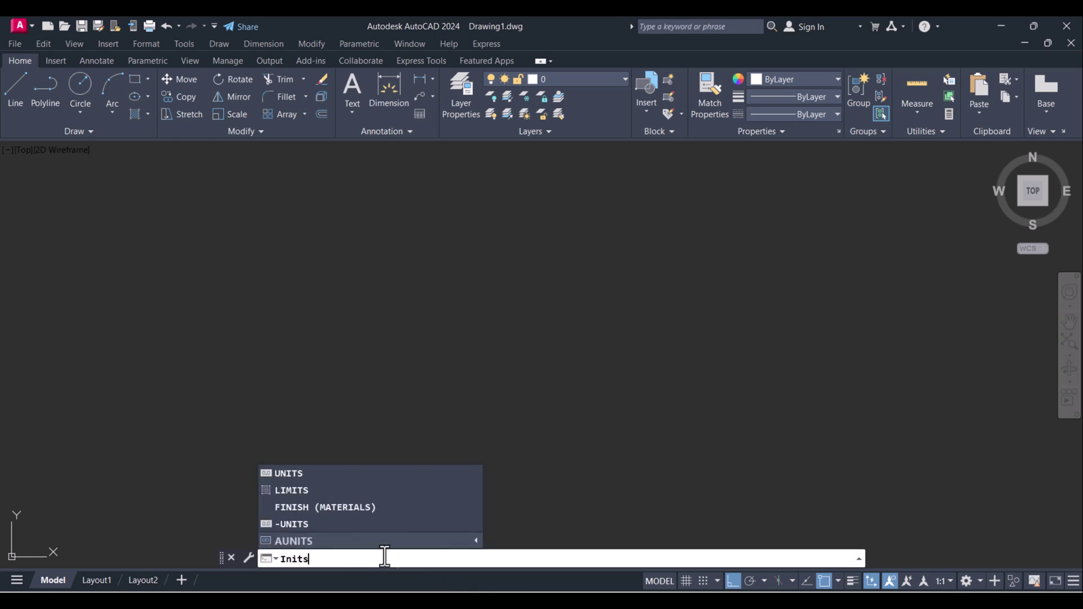
pyautogui.press('Return')
pyautogui.write('uni')
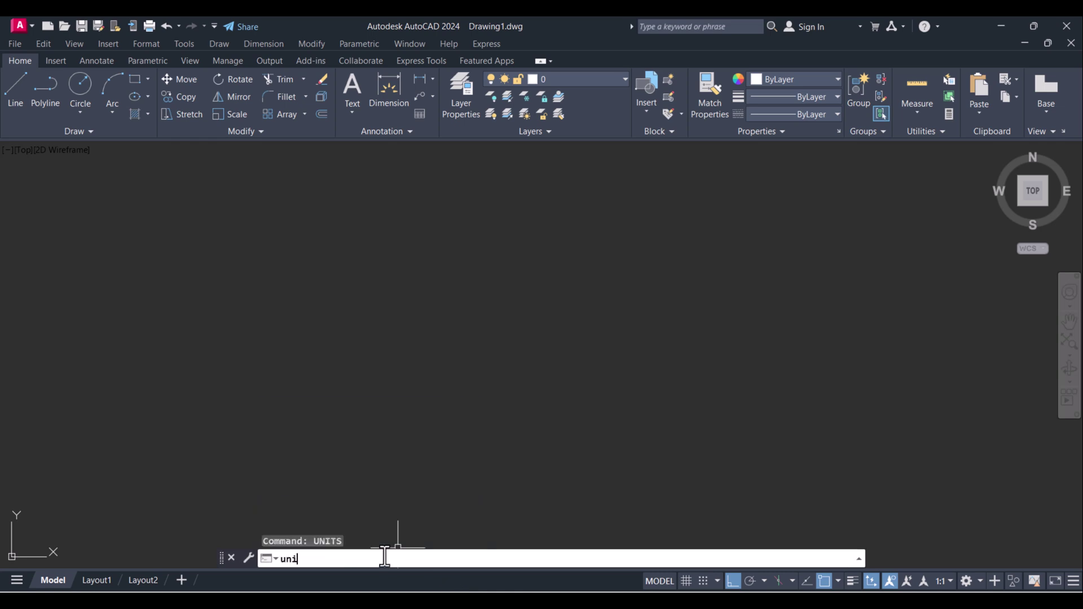
pyautogui.write('ts')
pyautogui.press('Return')
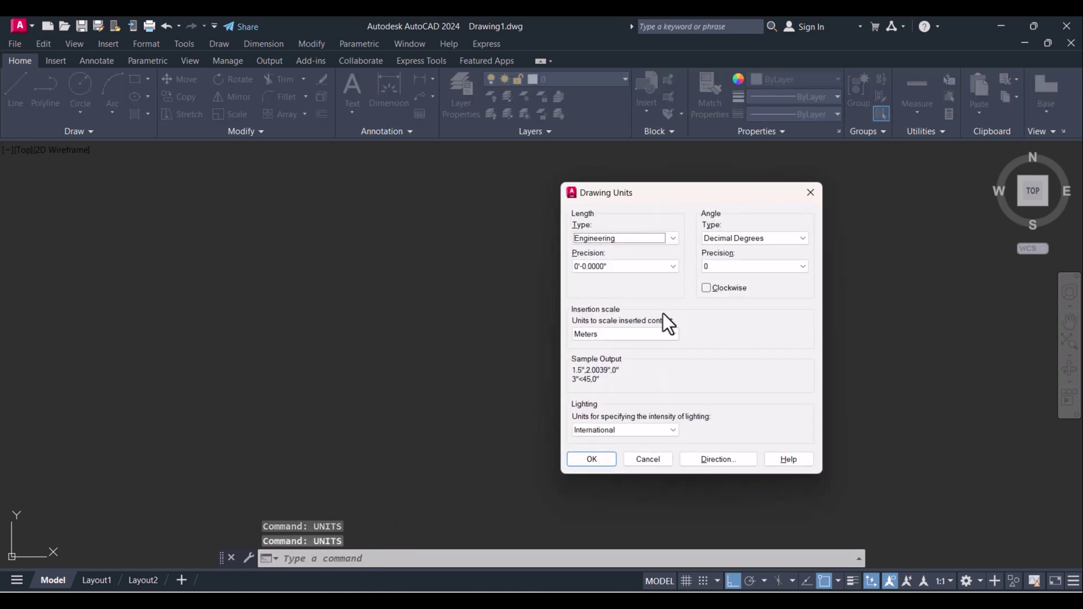
pyautogui.click(614, 239)
pyautogui.click(594, 258)
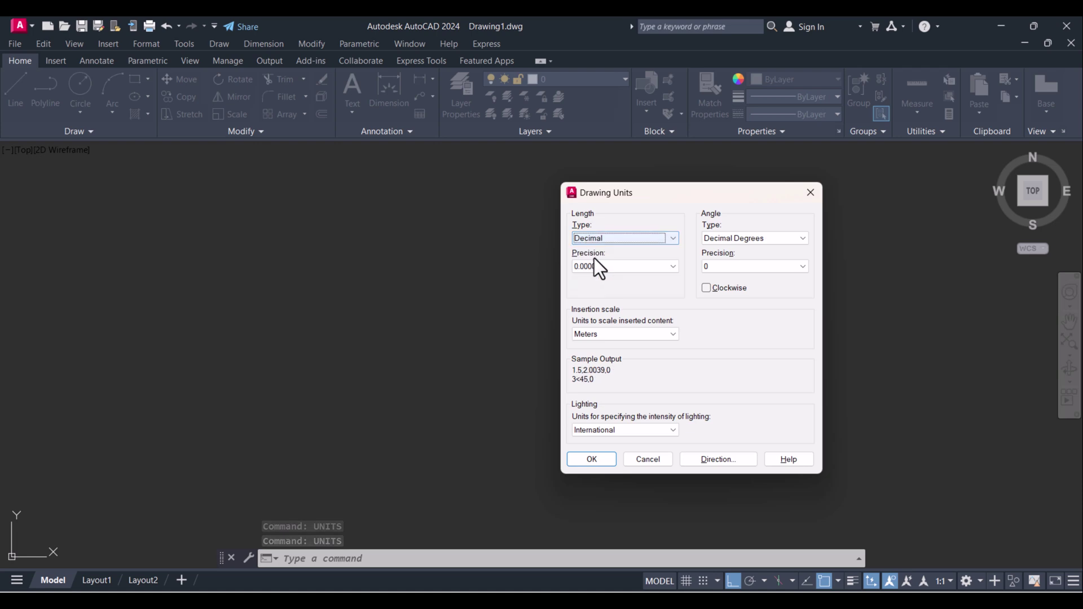
pyautogui.click(581, 458)
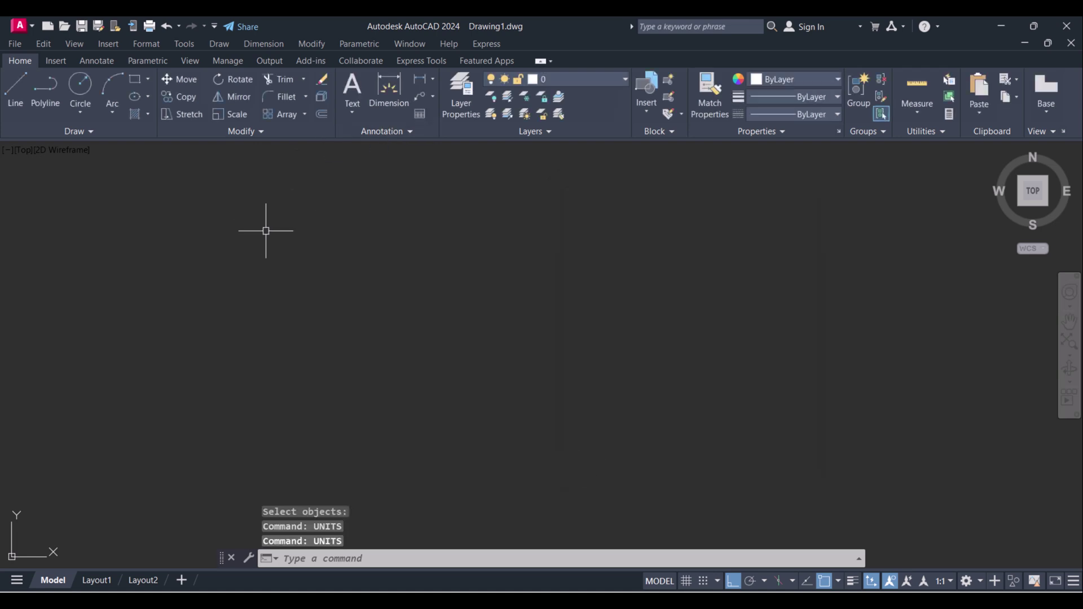
# Step: Draw a 10-unit horizontal line and zoom to the drawing extents
pyautogui.write('l')
pyautogui.press('Return')
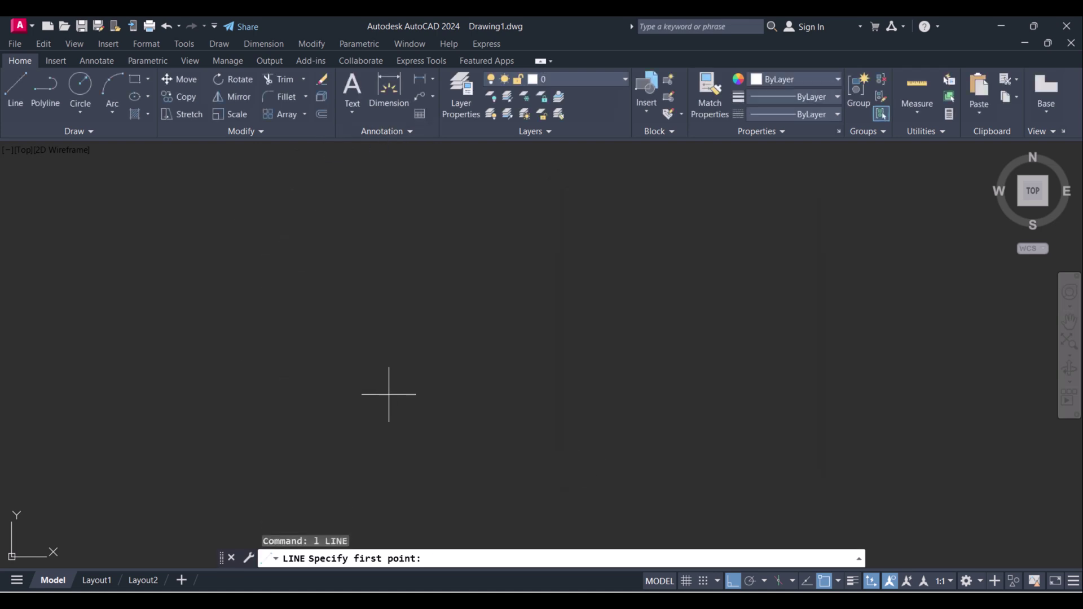
pyautogui.click(247, 325)
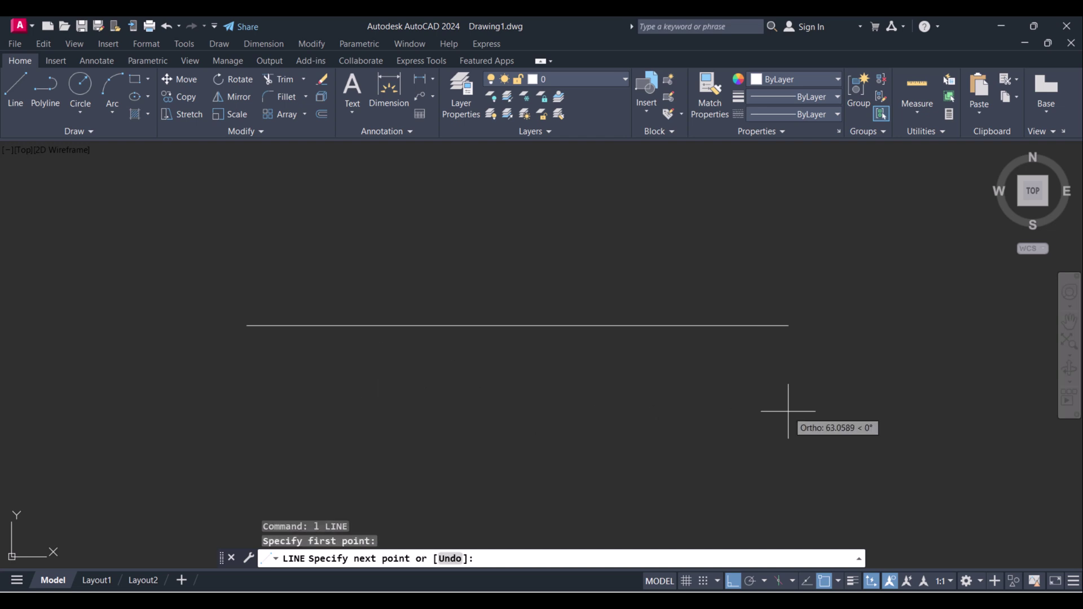
pyautogui.write('10')
pyautogui.press('Return')
pyautogui.press('Escape')
pyautogui.press('Escape')
pyautogui.press('Escape')
pyautogui.write('z')
pyautogui.press('Return')
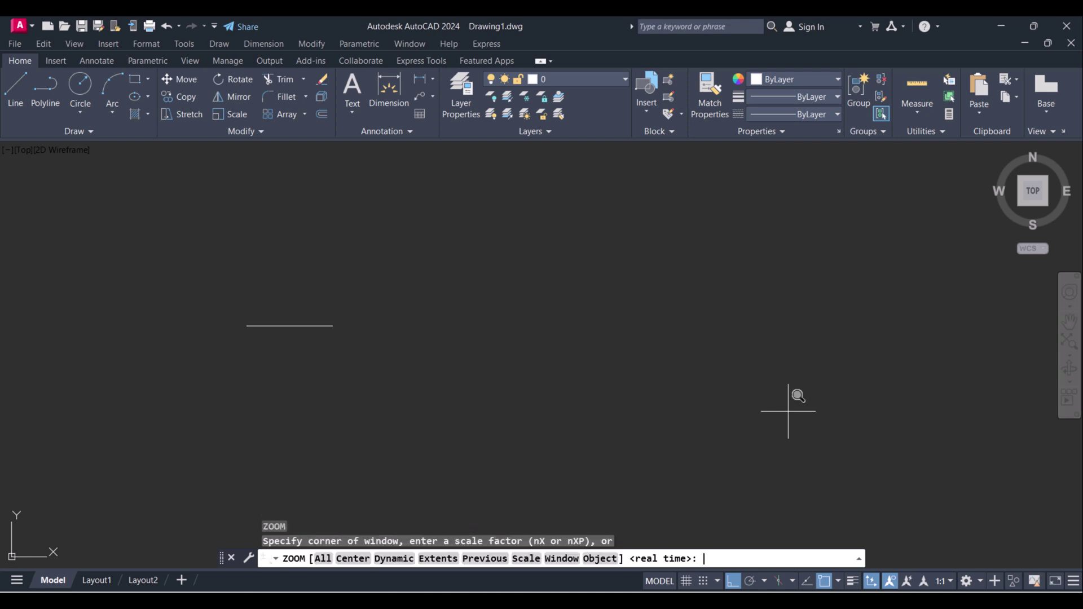
pyautogui.write('e')
pyautogui.press('Return')
pyautogui.press('Escape')
pyautogui.scroll(-3, 581, 344)
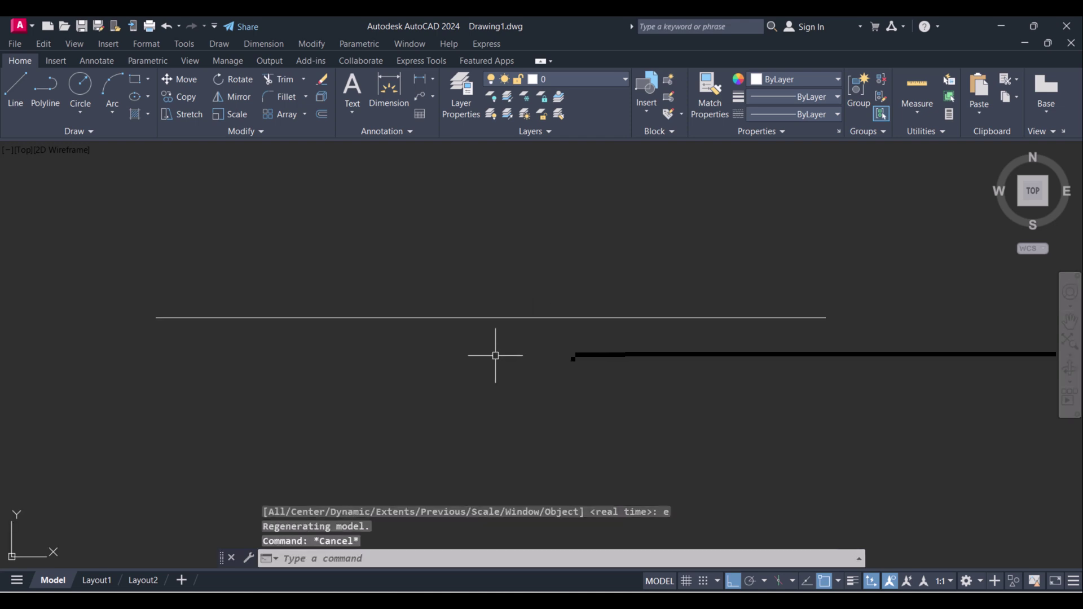
pyautogui.press('Escape')
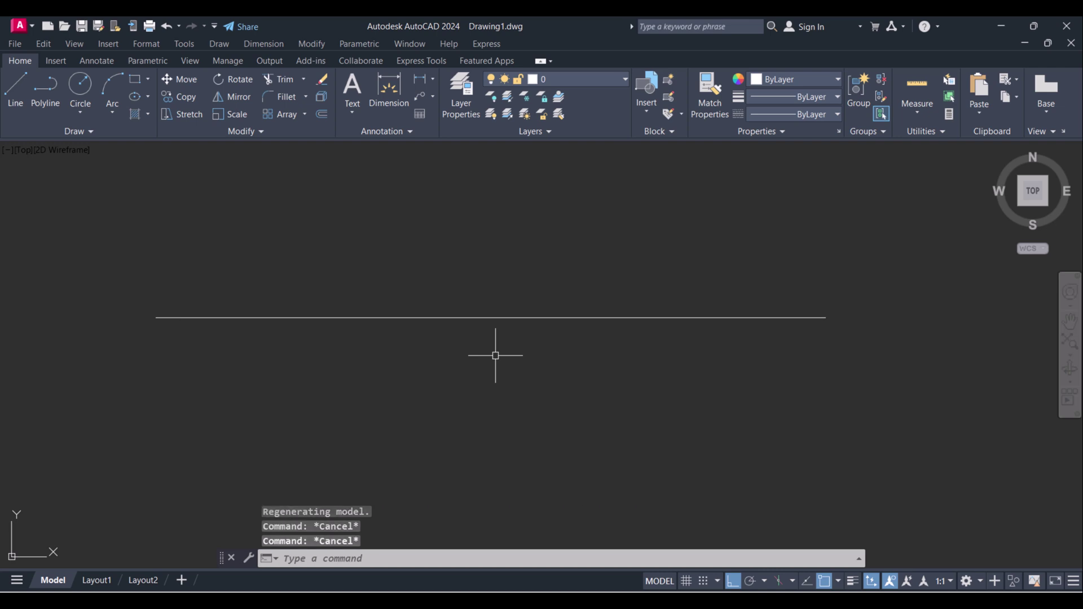
# Step: Add a linear dimension above the 10-unit line
pyautogui.click(390, 84)
pyautogui.click(447, 317)
pyautogui.scroll(-3, 447, 317)
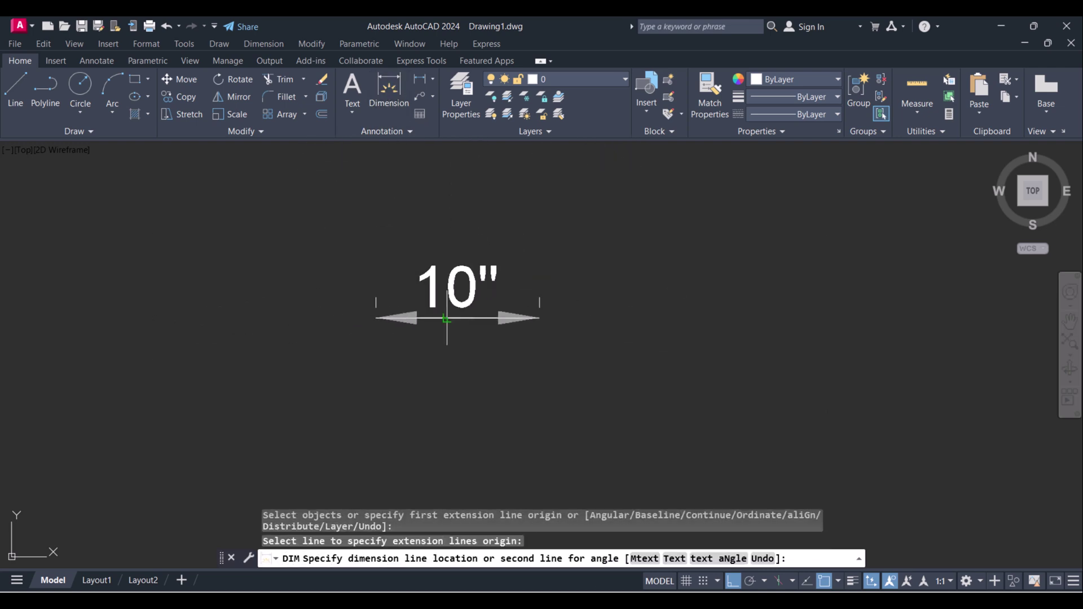
pyautogui.click(476, 235)
pyautogui.moveTo(475, 235); pyautogui.dragTo(498, 320, button='middle')
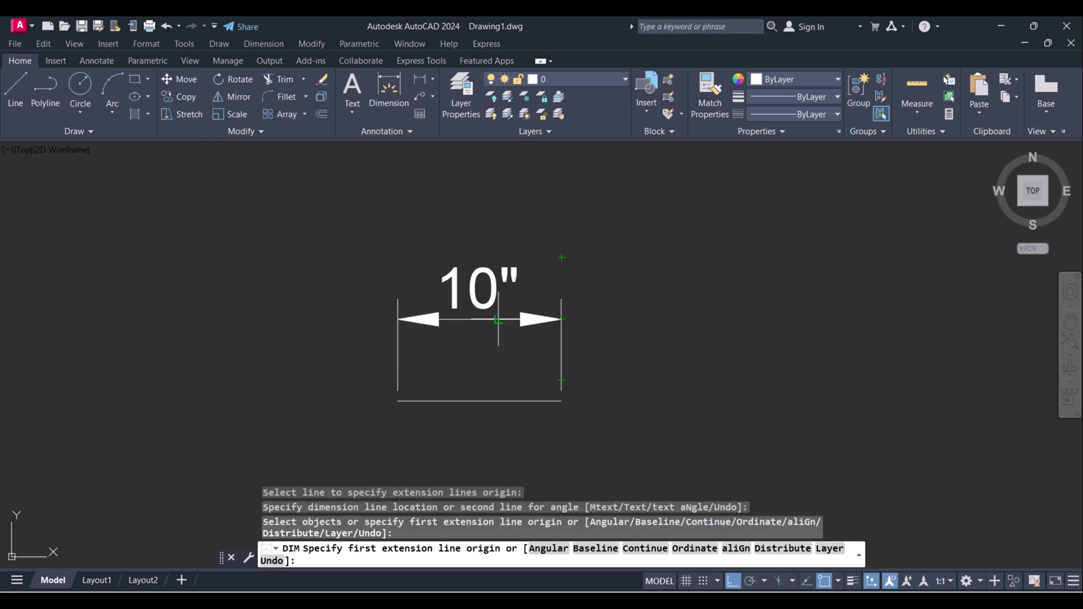
pyautogui.press('Escape')
# Step: Switch the ISO-25 dimension style's primary unit format to Decimal
pyautogui.write('d')
pyautogui.press('Return')
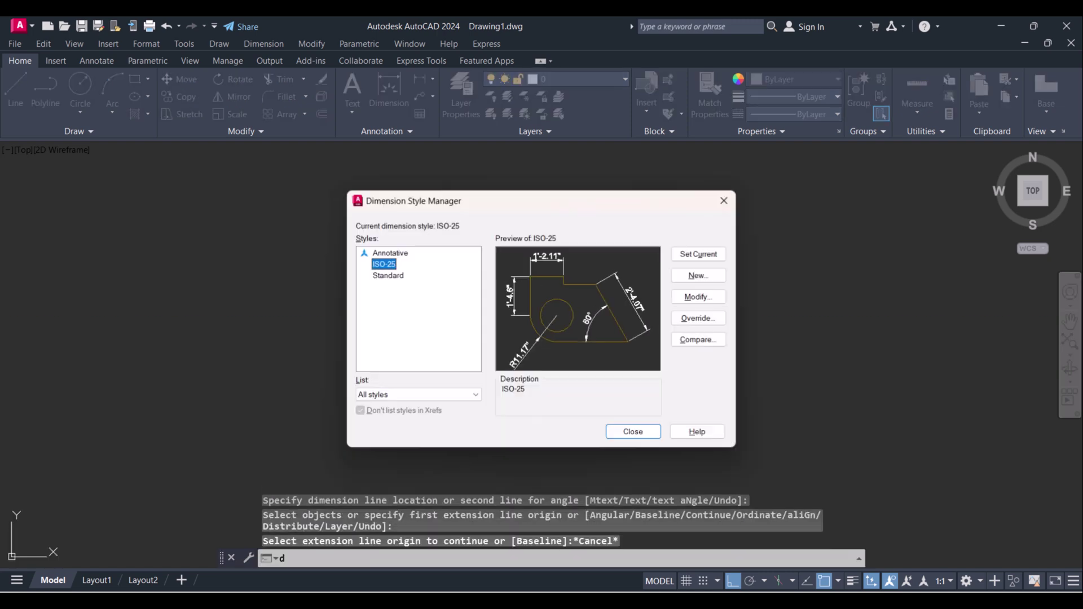
pyautogui.click(698, 297)
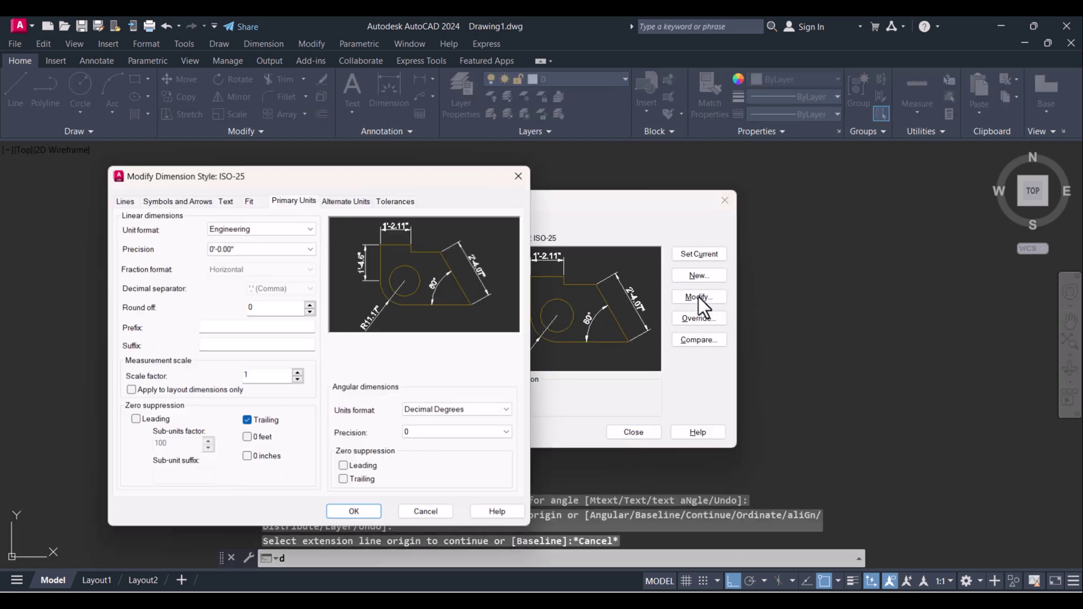
pyautogui.click(286, 230)
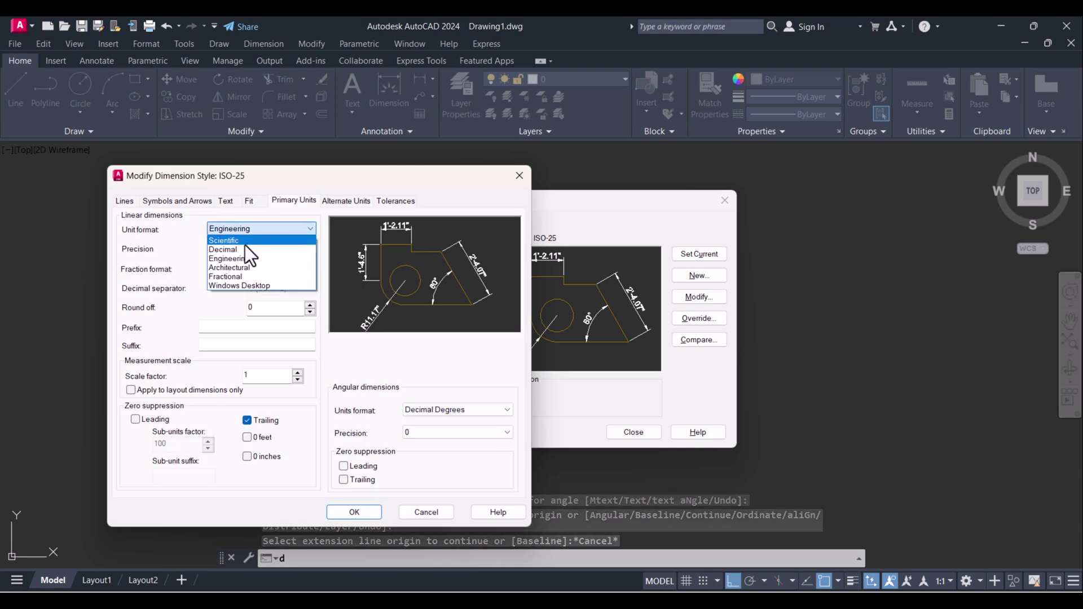
pyautogui.click(239, 248)
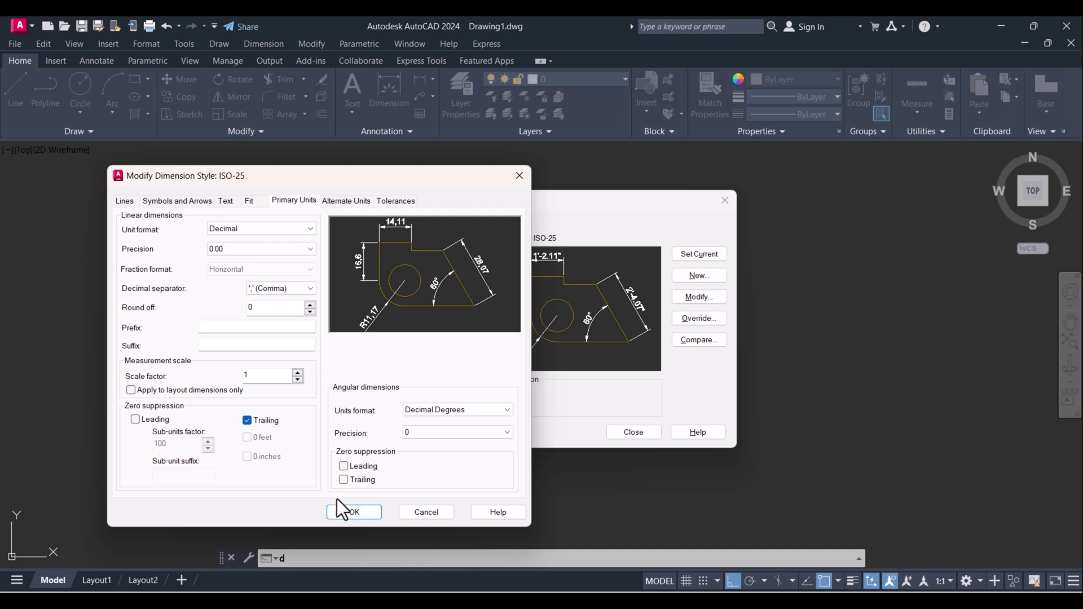
pyautogui.click(354, 513)
pyautogui.click(632, 432)
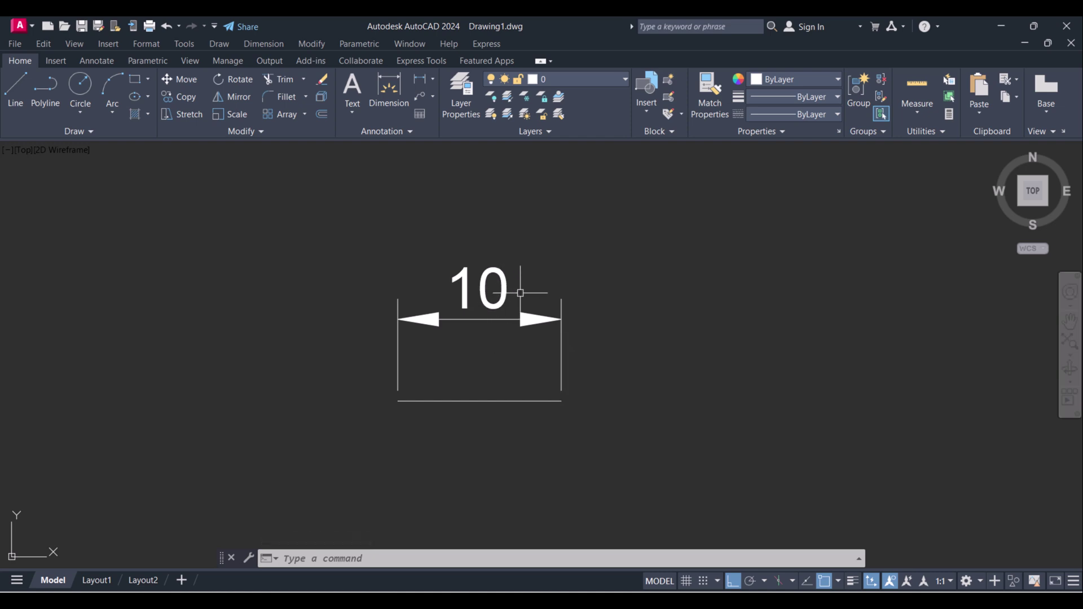
# Step: Give the ISO-25 dimension style a primary units suffix of 'm', so the dimension reads 10m
pyautogui.write('d')
pyautogui.press('Return')
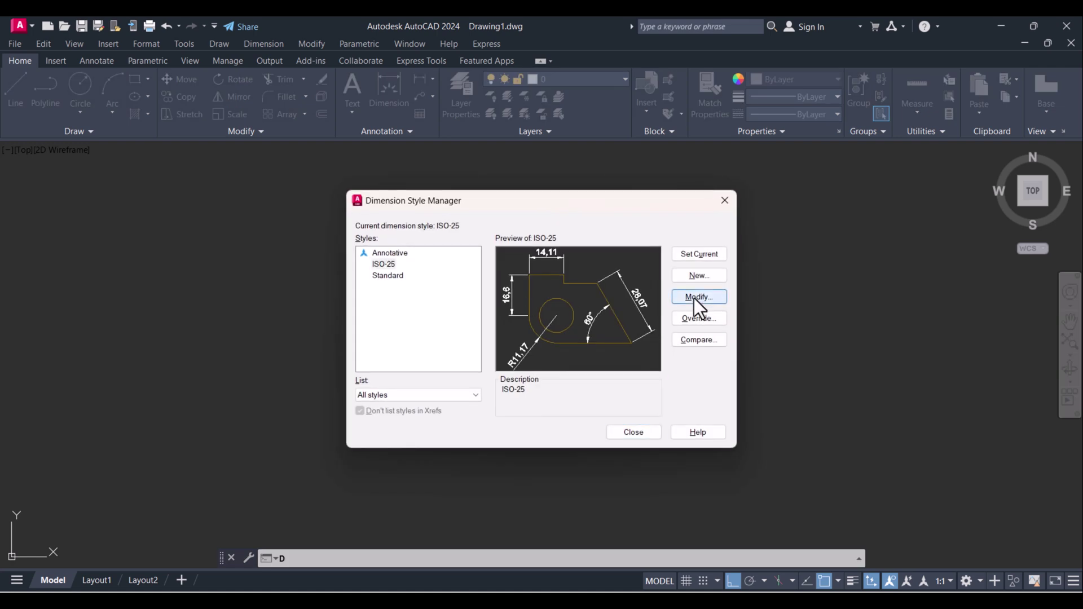
pyautogui.press('Return')
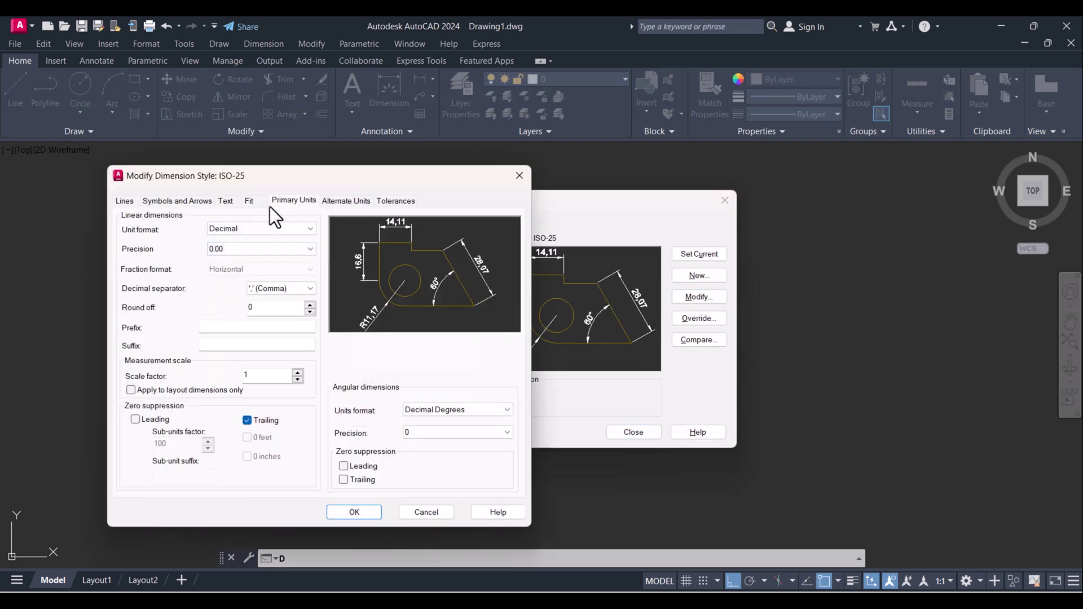
pyautogui.click(228, 346)
pyautogui.write('m')
pyautogui.click(354, 512)
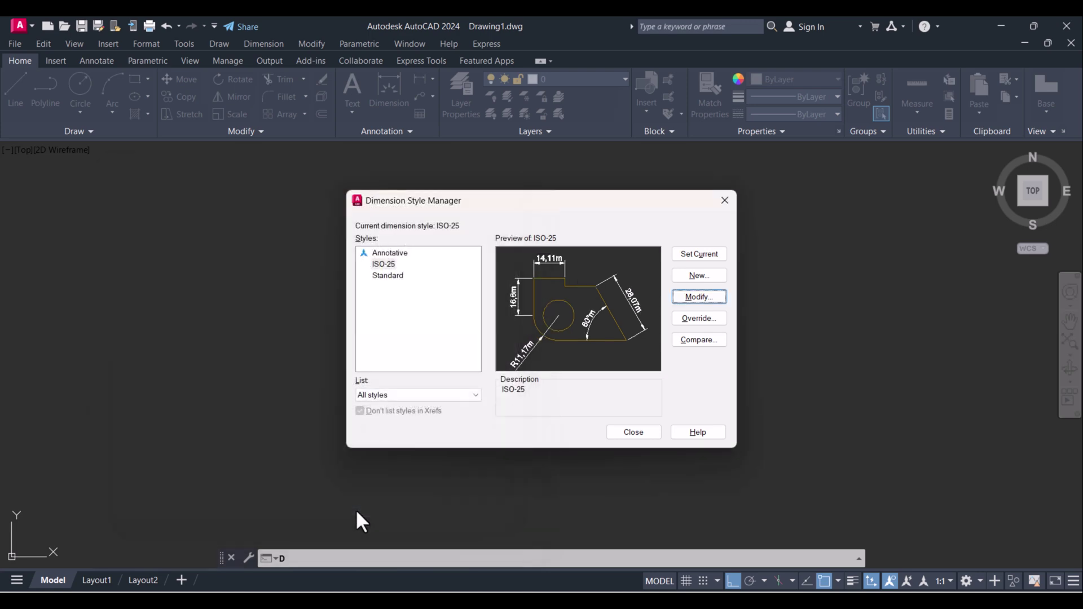
pyautogui.click(638, 433)
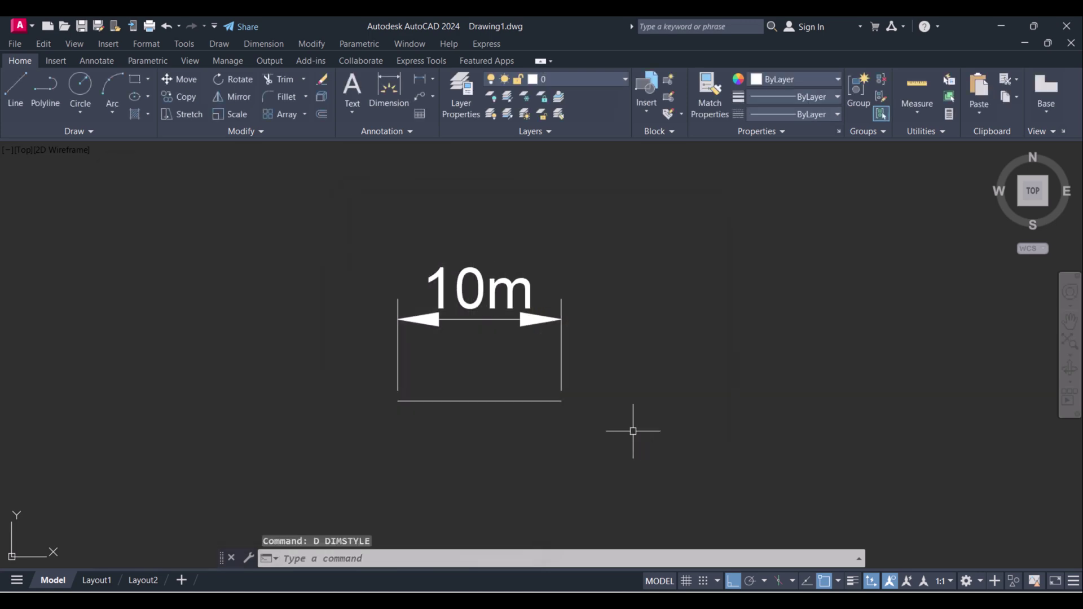
# Step: Draw a trial line to the right of the dimension, then erase it again
pyautogui.click(616, 346)
pyautogui.click(492, 352)
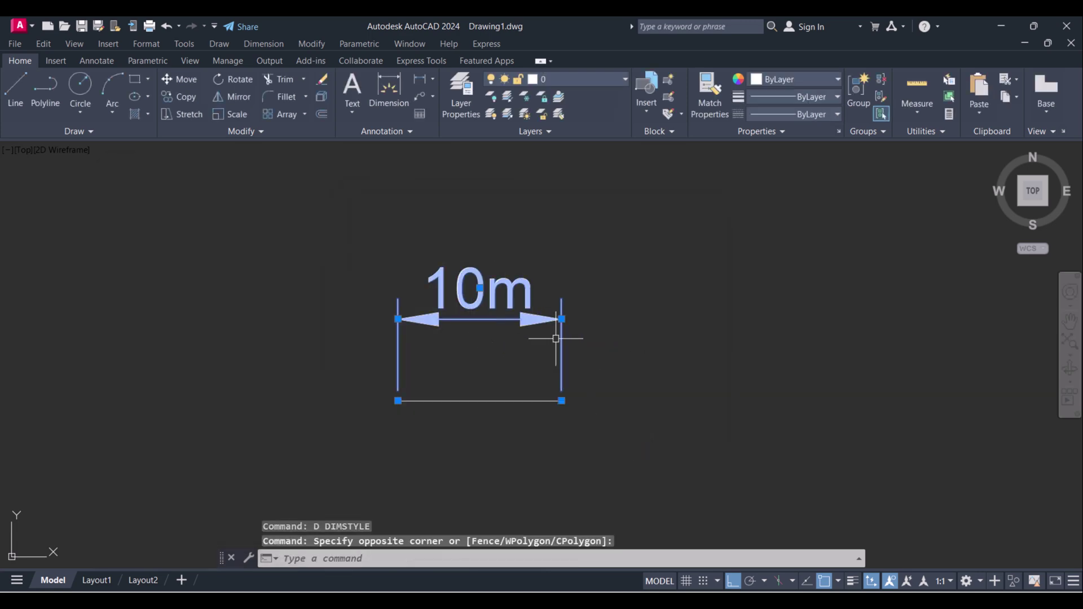
pyautogui.press('Escape')
pyautogui.scroll(-5, 474, 314)
pyautogui.scroll(3, 450, 309)
pyautogui.press('Escape')
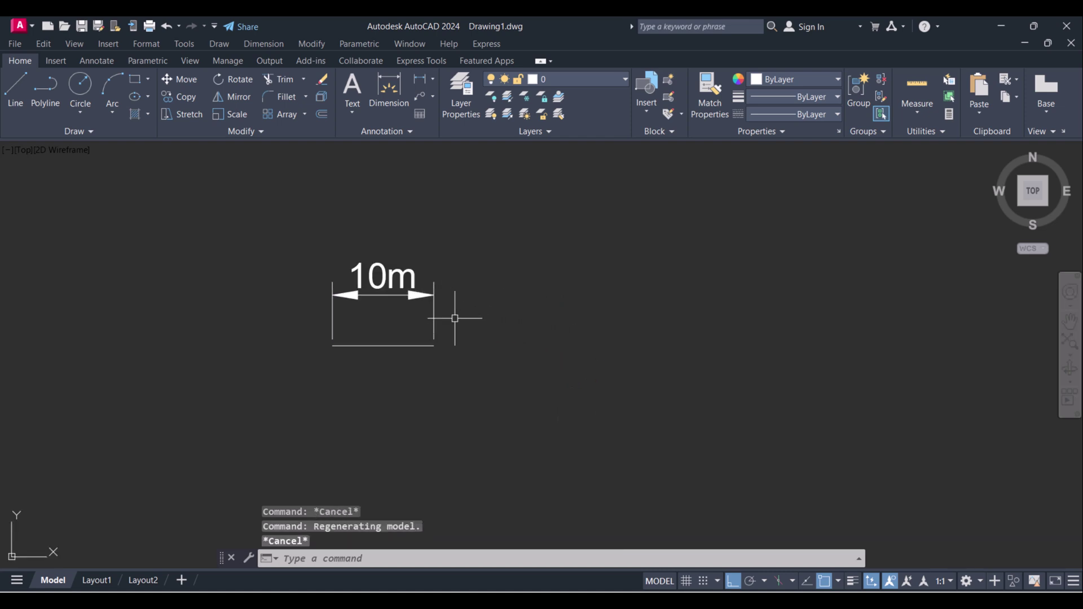
pyautogui.write('l')
pyautogui.press('Return')
pyautogui.click(536, 424)
pyautogui.click(934, 423)
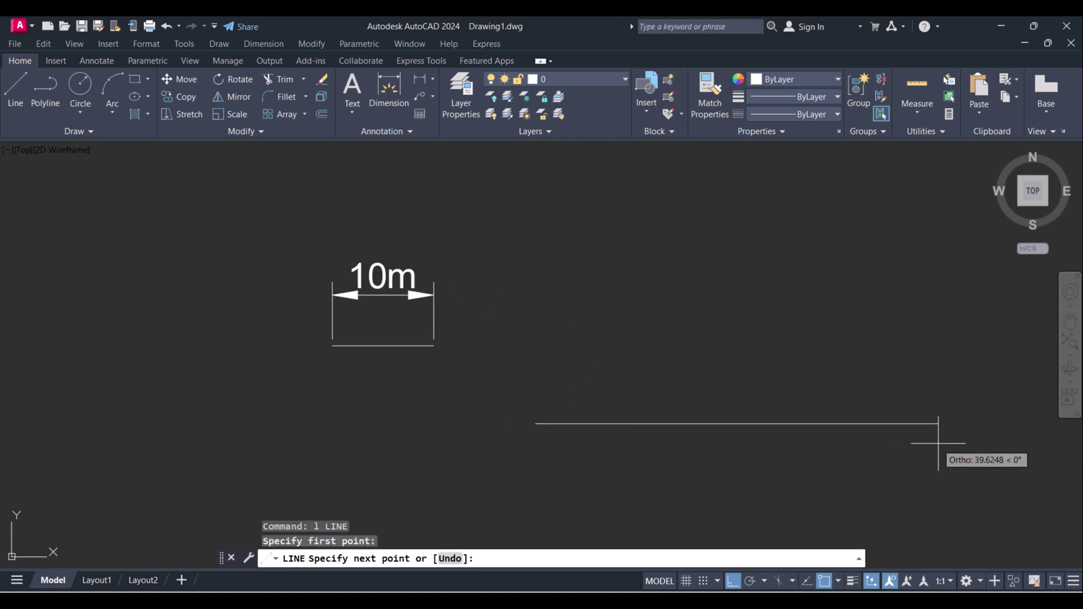
pyautogui.press('Escape')
pyautogui.write('e')
pyautogui.press('Return')
pyautogui.click(788, 471)
pyautogui.click(699, 375)
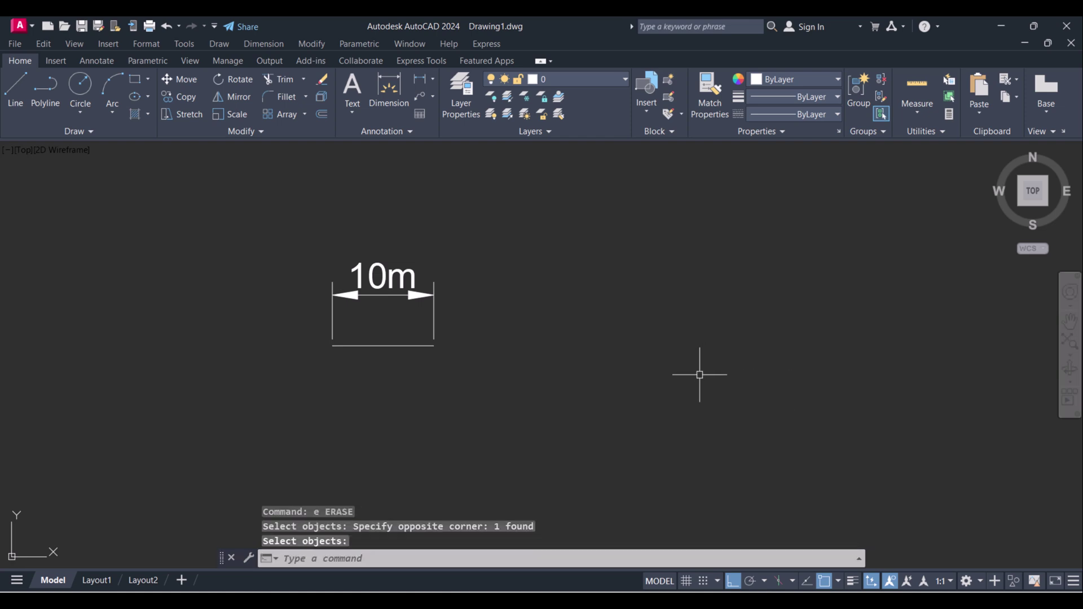
# Step: Draw a 50-unit horizontal line below the 10m dimension and reopen the Dimension Style Manager
pyautogui.write('l')
pyautogui.press('Return')
pyautogui.click(542, 423)
pyautogui.write('50')
pyautogui.press('Return')
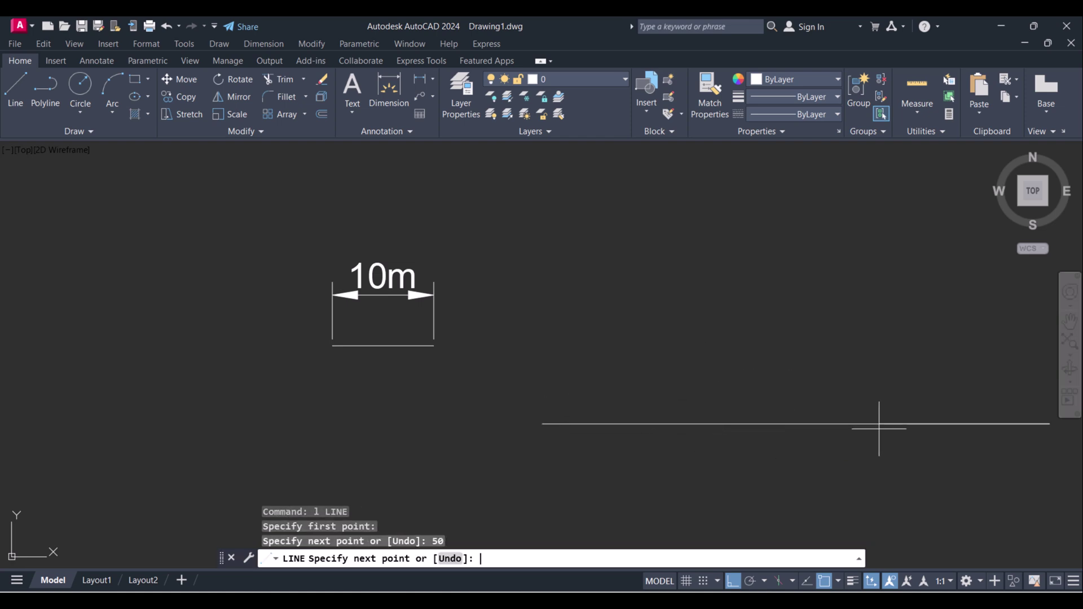
pyautogui.press('Escape')
pyautogui.scroll(-2, 522, 342)
pyautogui.moveTo(557, 350); pyautogui.dragTo(460, 337, button='middle')
pyautogui.press('Escape')
pyautogui.press('Escape')
pyautogui.scroll(2, 341, 313)
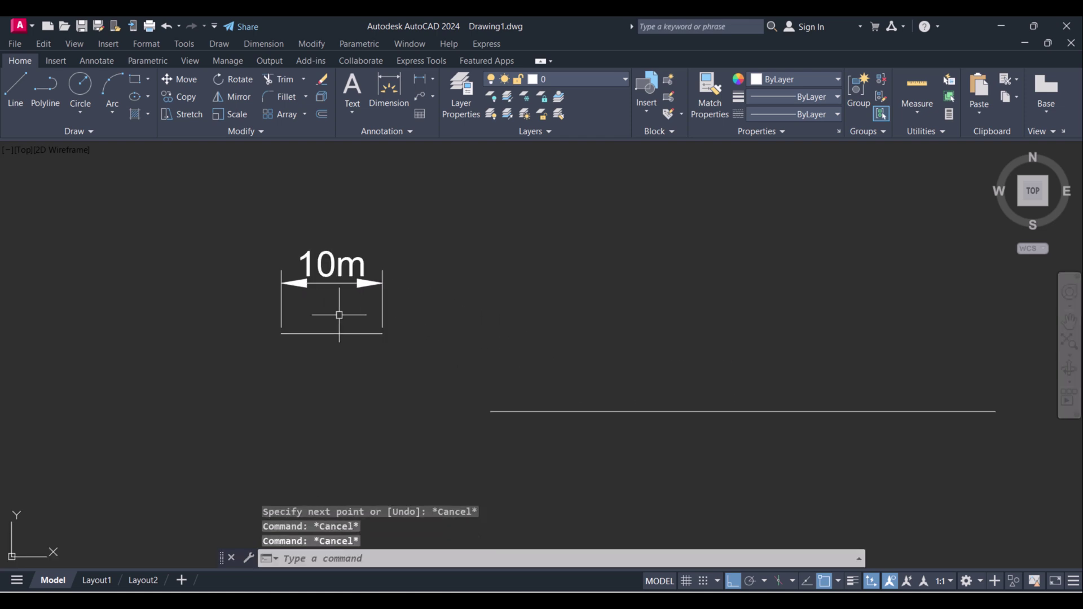
pyautogui.write('d')
pyautogui.press('Return')
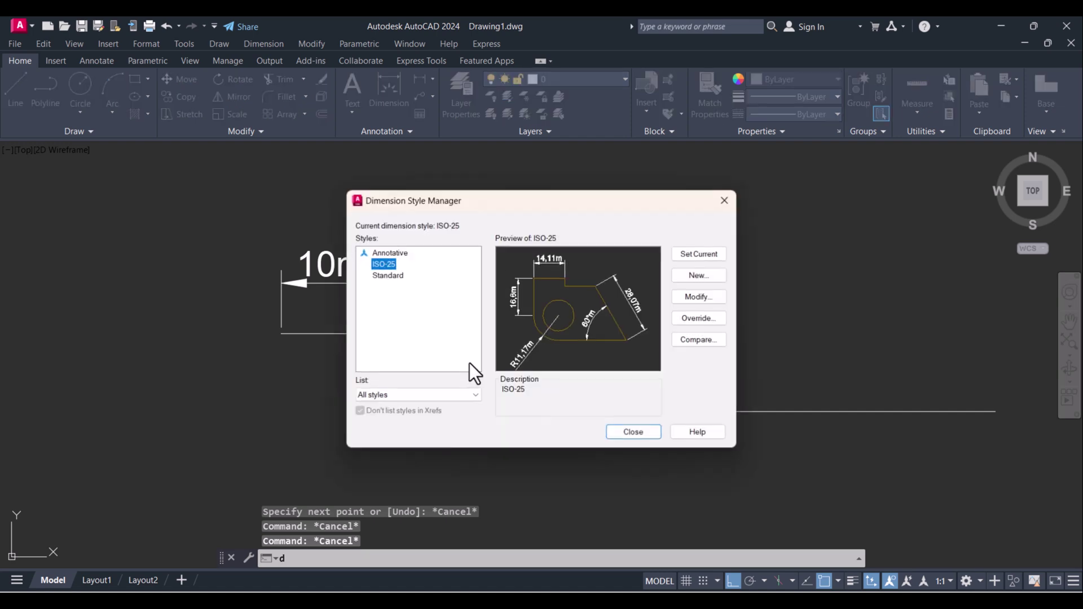
# Step: Give the ISO-25 dimension style a spaced ' m' suffix so the first dimension reads 10 m
pyautogui.click(697, 298)
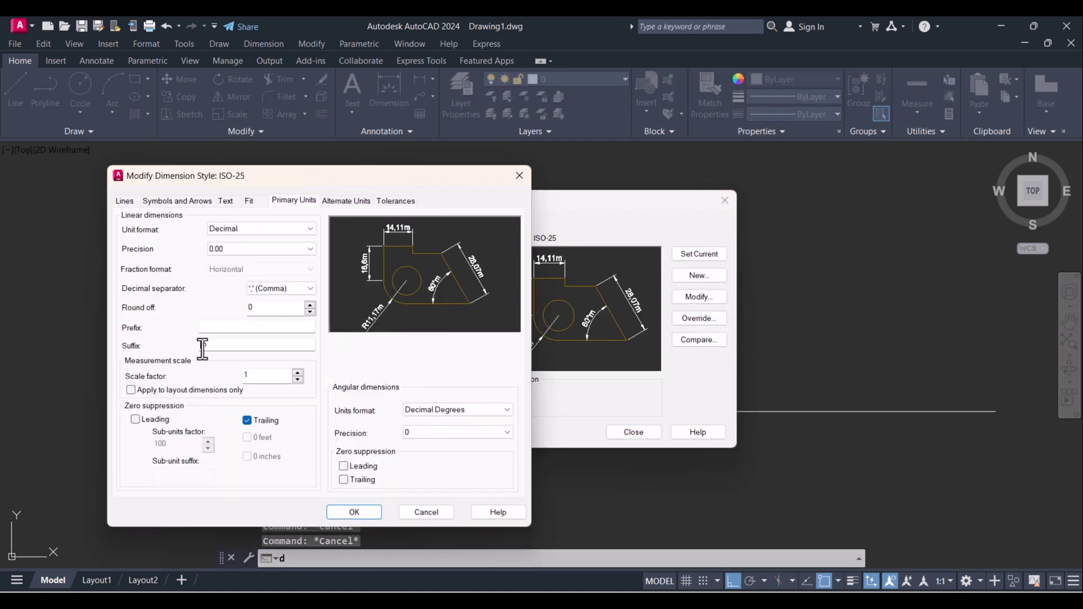
pyautogui.click(202, 345)
pyautogui.write('m')
pyautogui.click(354, 512)
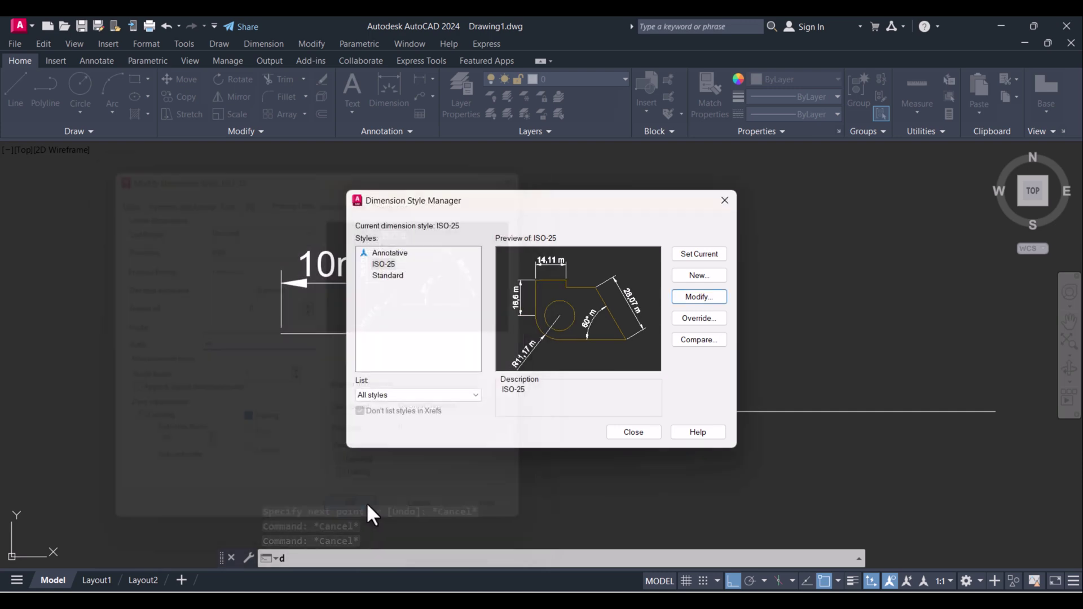
pyautogui.click(629, 433)
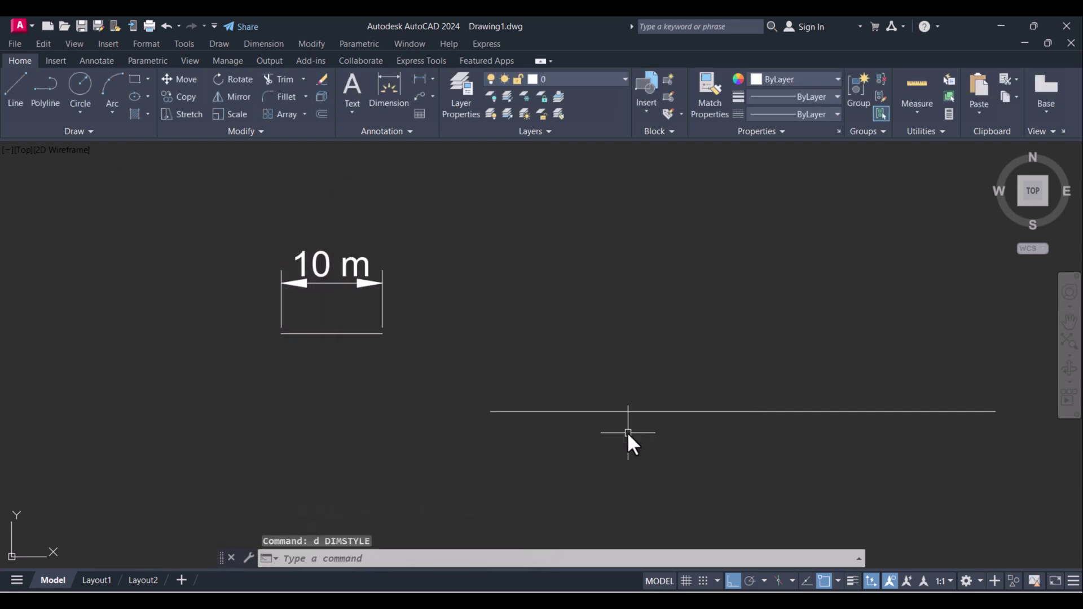
# Step: Dimension the 50-unit line, placing the 50 m dimension above it
pyautogui.scroll(-4, 350, 347)
pyautogui.scroll(4, 608, 386)
pyautogui.press('Escape')
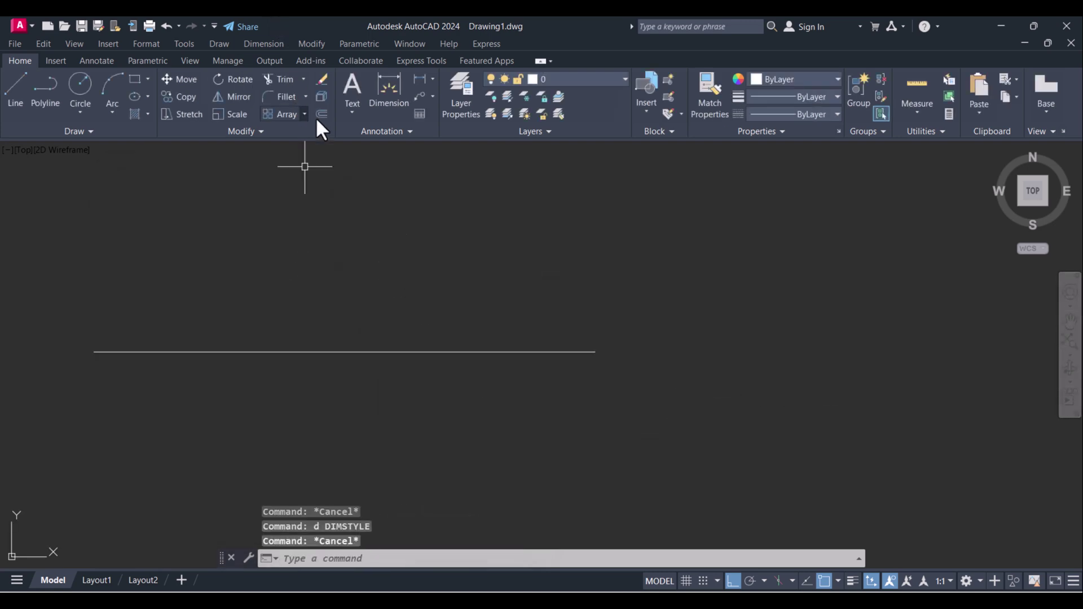
pyautogui.click(394, 83)
pyautogui.click(334, 352)
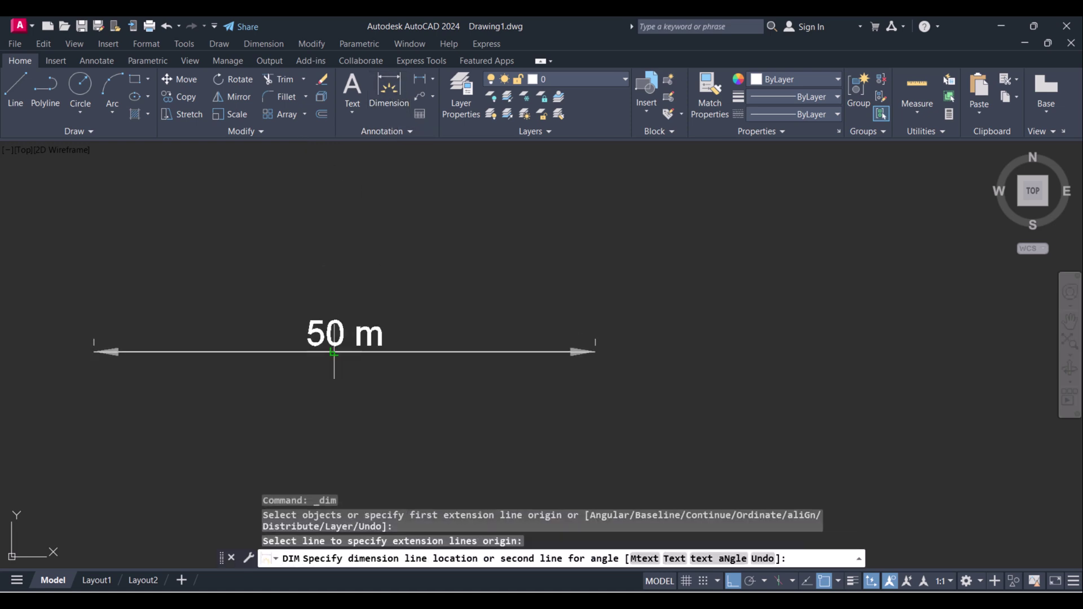
pyautogui.moveTo(372, 258); pyautogui.dragTo(515, 290, button='middle')
pyautogui.click(374, 285)
pyautogui.press('Return')
pyautogui.scroll(-1, 363, 278)
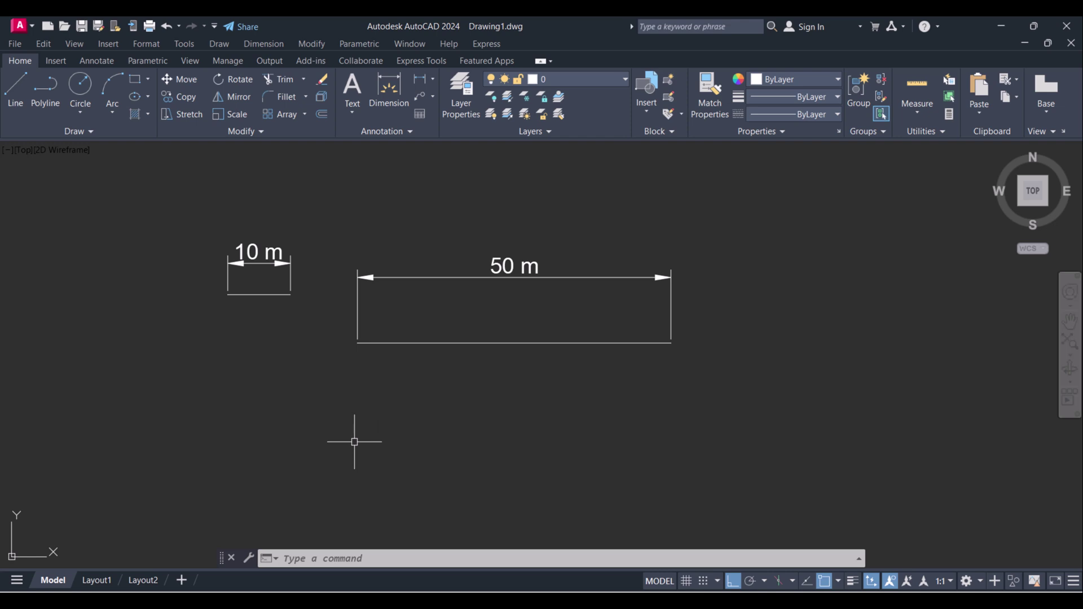
# Step: Switch the ISO-25 style's primary unit format to Architectural, giving 10" m and 4'-2" m
pyautogui.write('D')
pyautogui.press('Return')
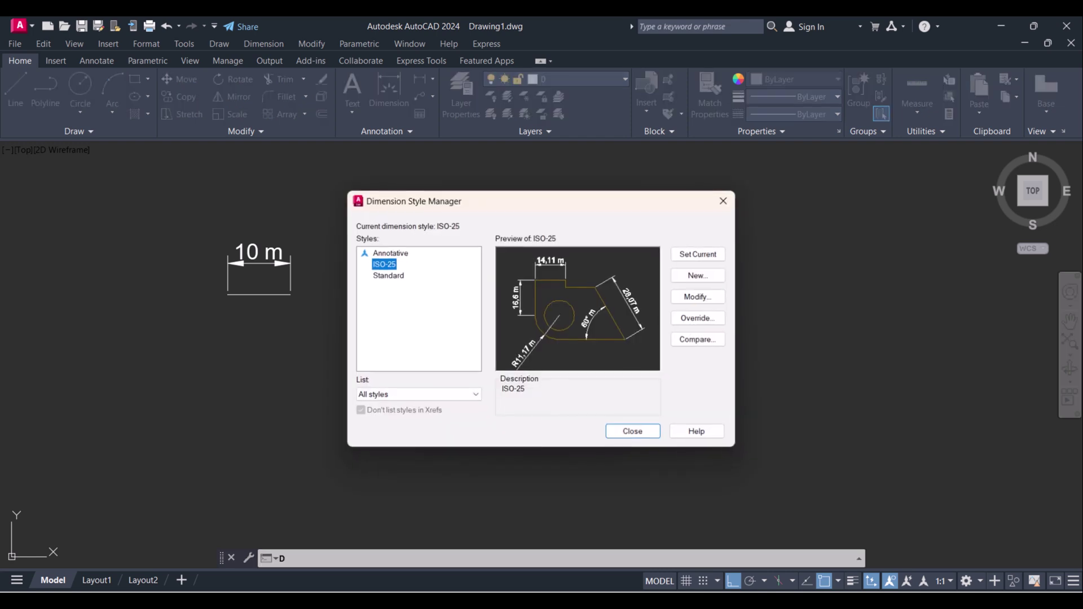
pyautogui.click(707, 297)
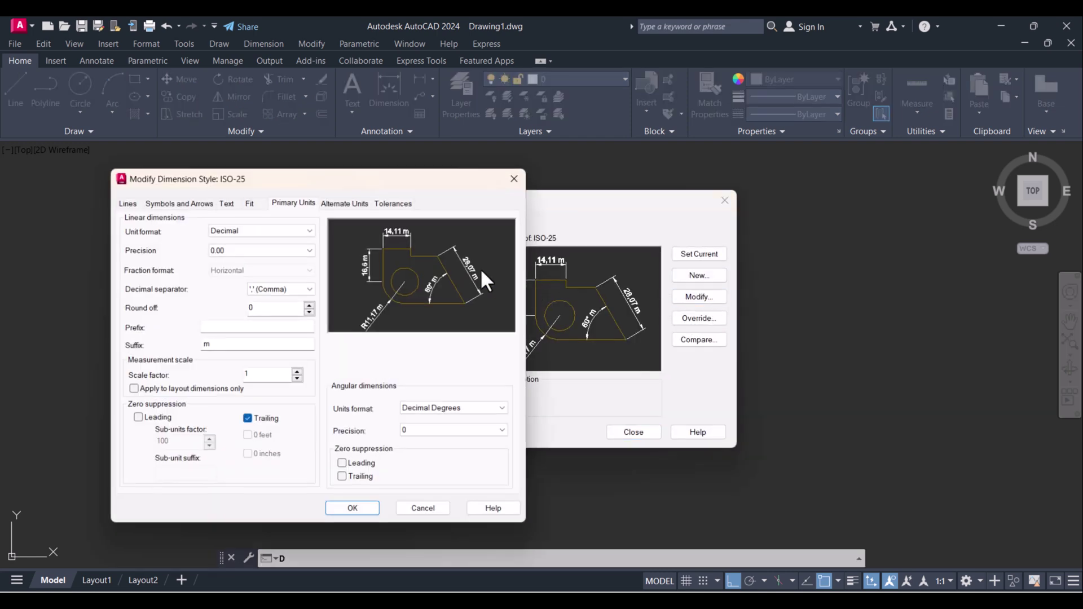
pyautogui.click(266, 233)
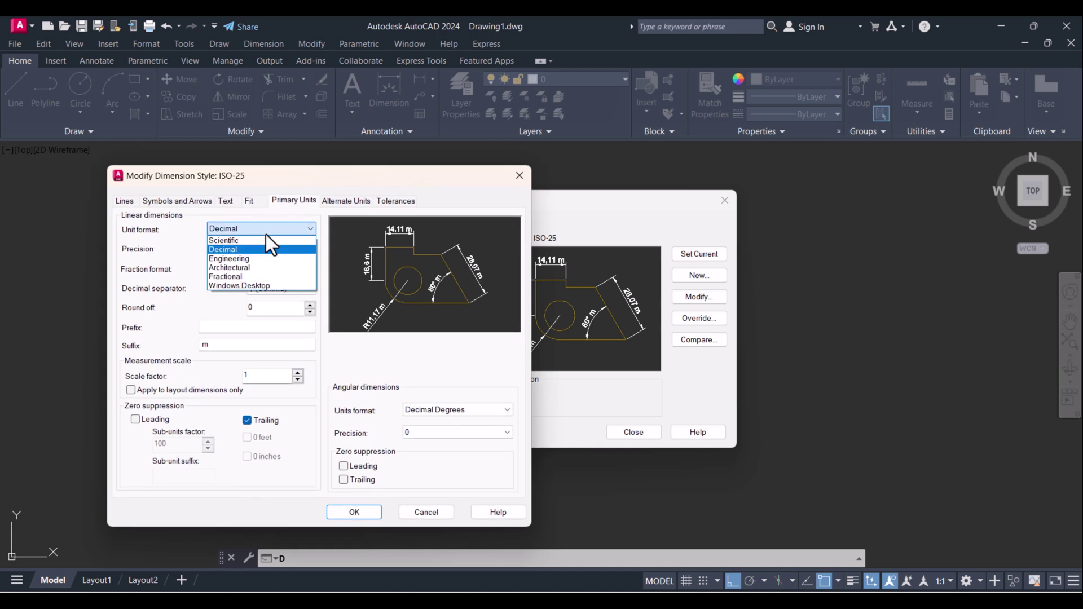
pyautogui.click(254, 269)
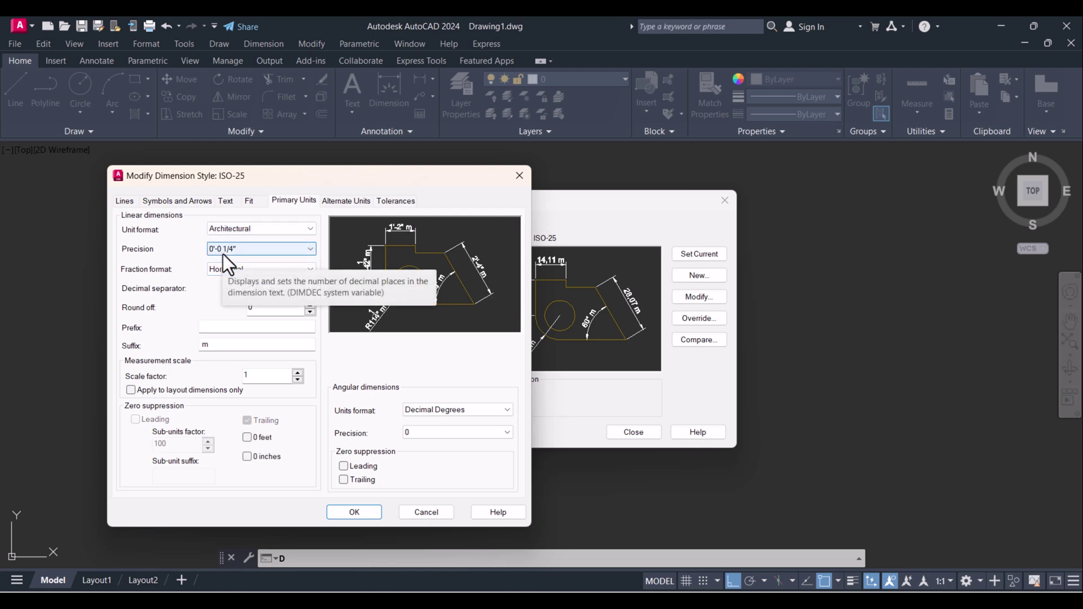
pyautogui.click(355, 514)
pyautogui.click(632, 432)
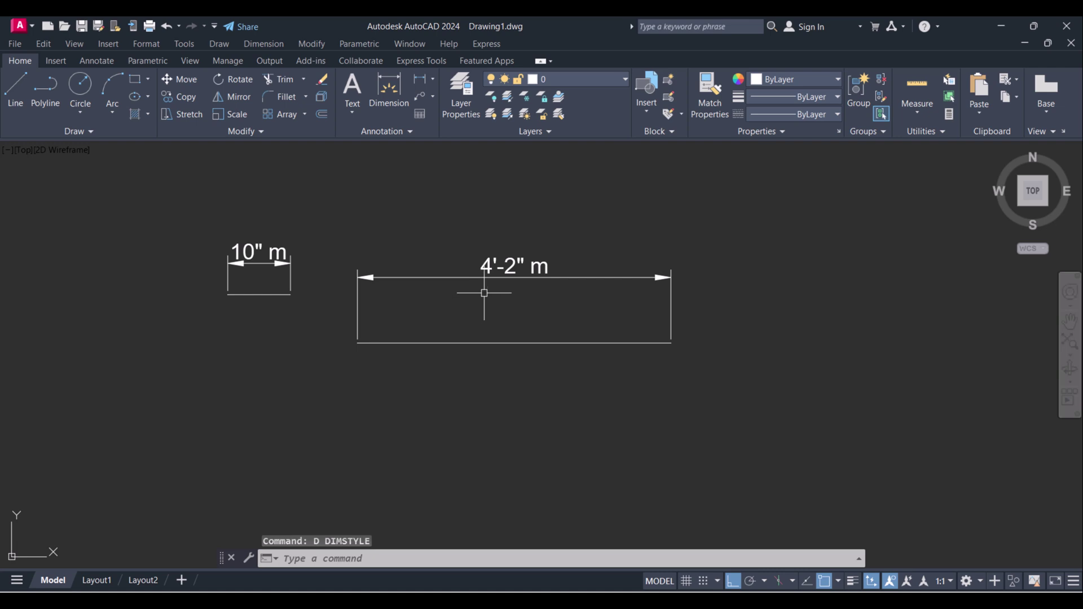
pyautogui.scroll(2, 487, 290)
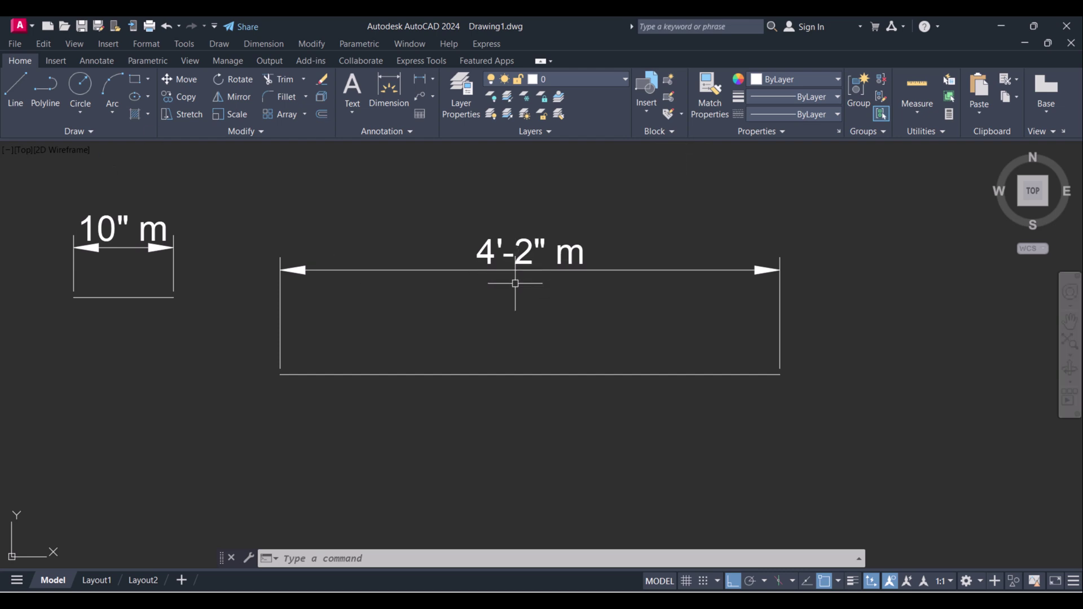
pyautogui.scroll(-4, 482, 304)
pyautogui.moveTo(483, 304); pyautogui.dragTo(501, 326, button='middle')
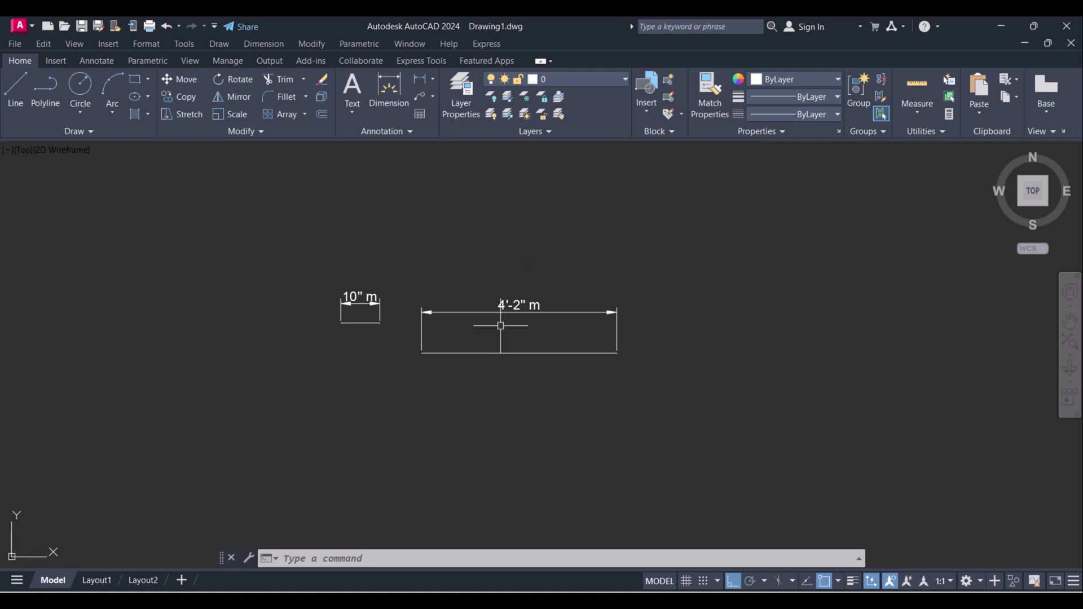
pyautogui.scroll(2, 489, 325)
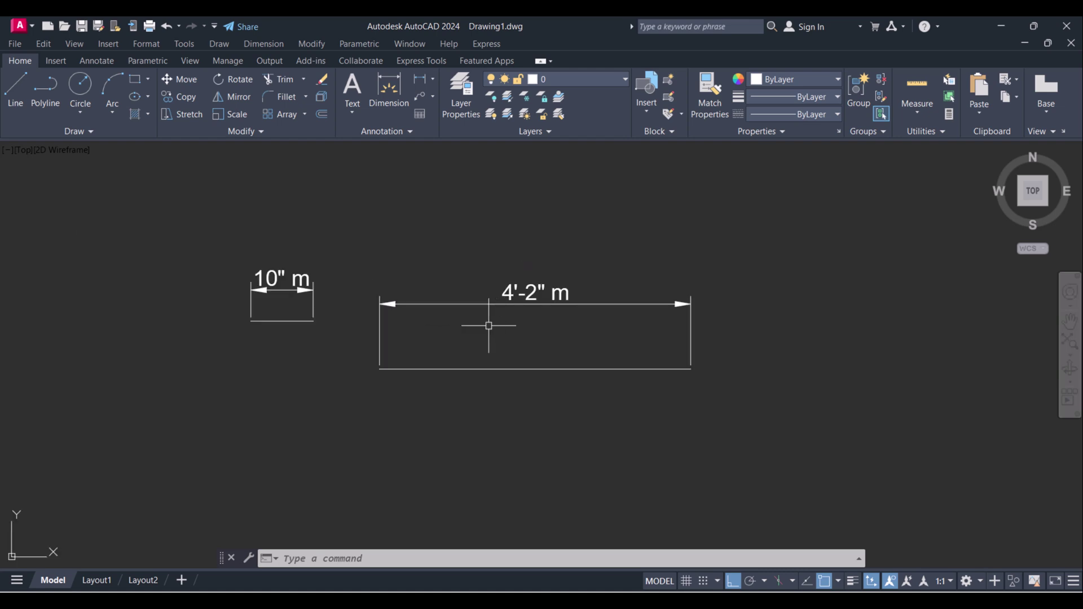